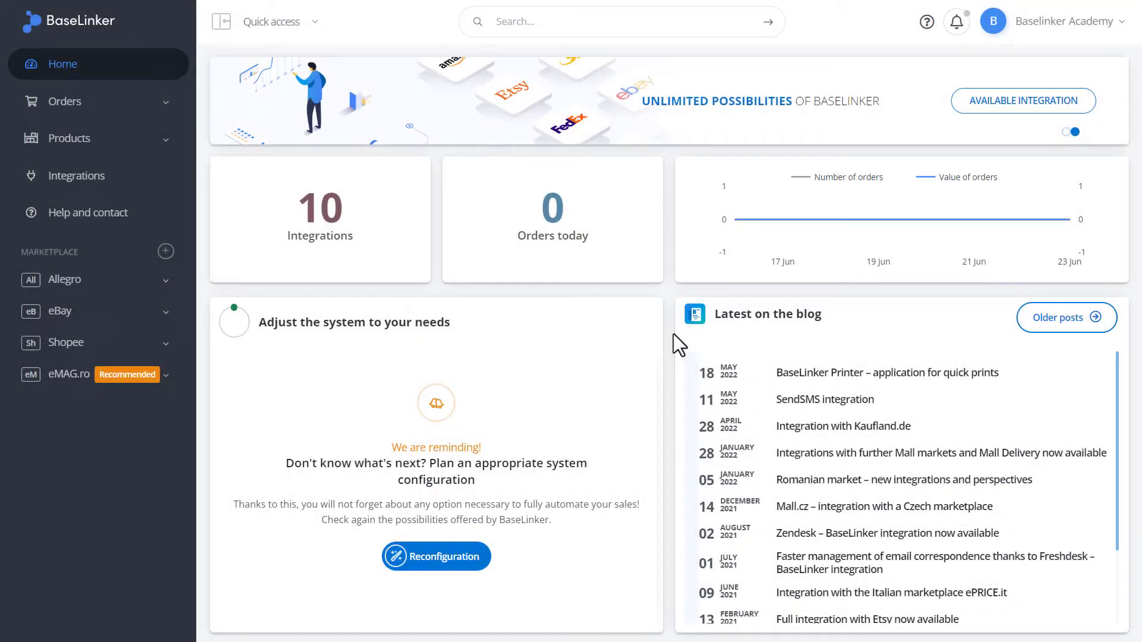
Open the Inventory control Purchase orders page from the Products section of the sidebar
{"action": "left_click", "coordinate": [162, 141]}
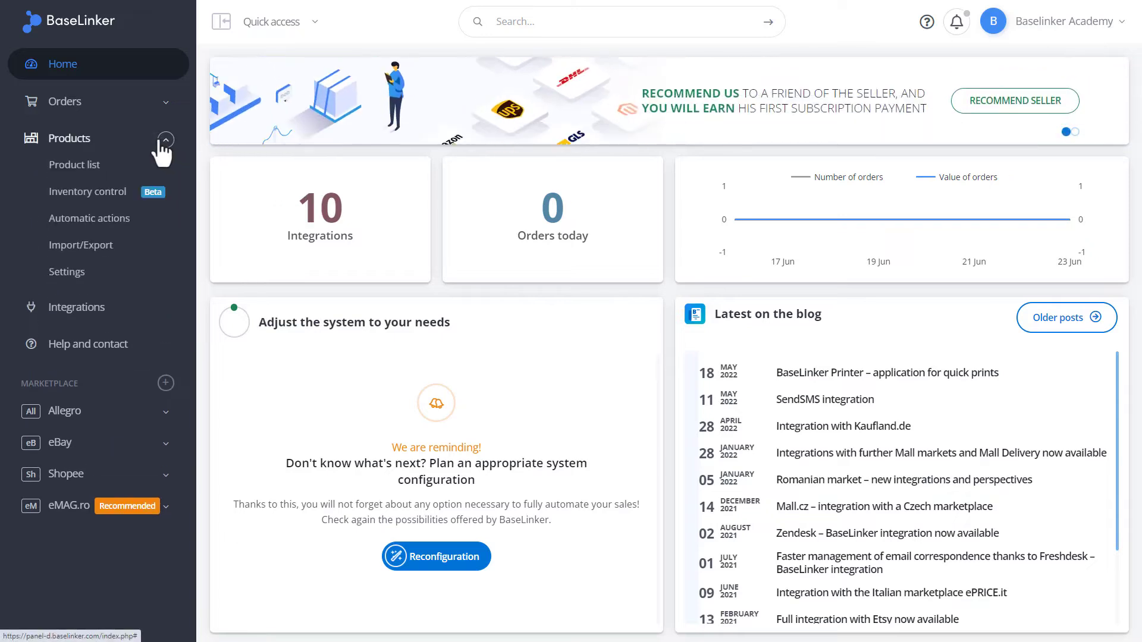
{"action": "left_click", "coordinate": [109, 202]}
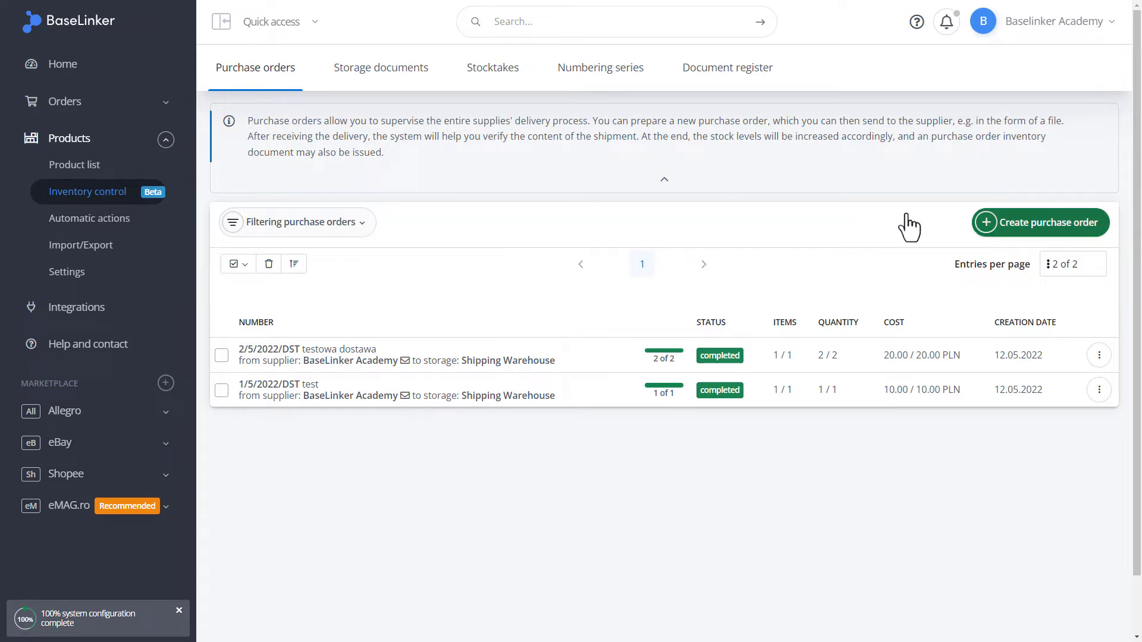
Start a new purchase order with auxiliary name 'BaseLinker Academy' and supplier BaseLinker Academy
{"action": "left_click", "coordinate": [1034, 229]}
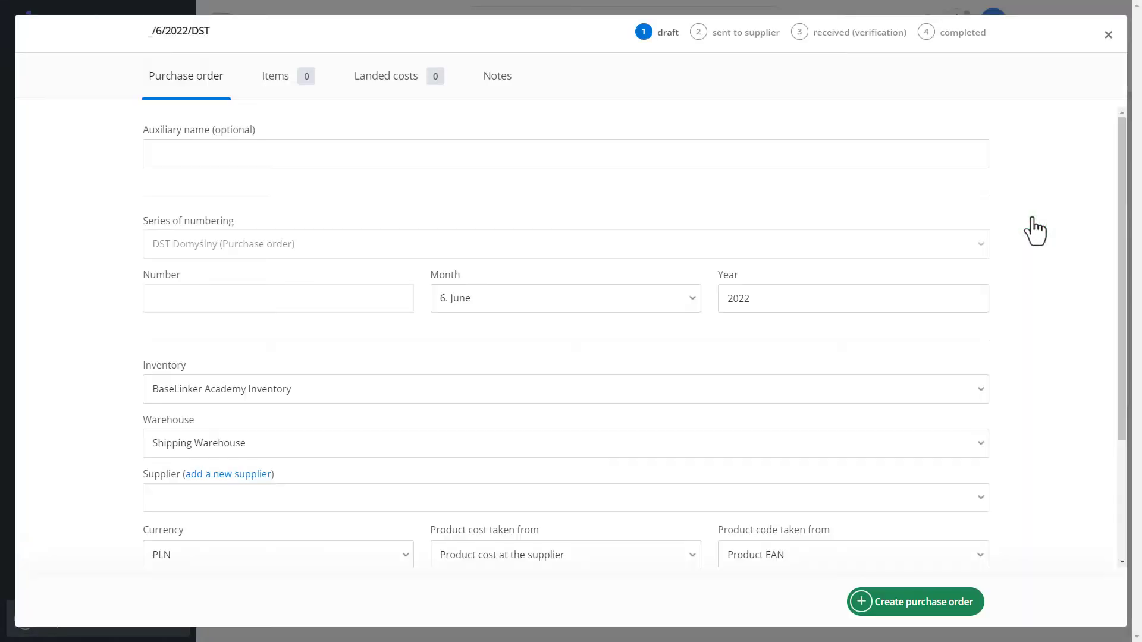
{"action": "left_click", "coordinate": [753, 154]}
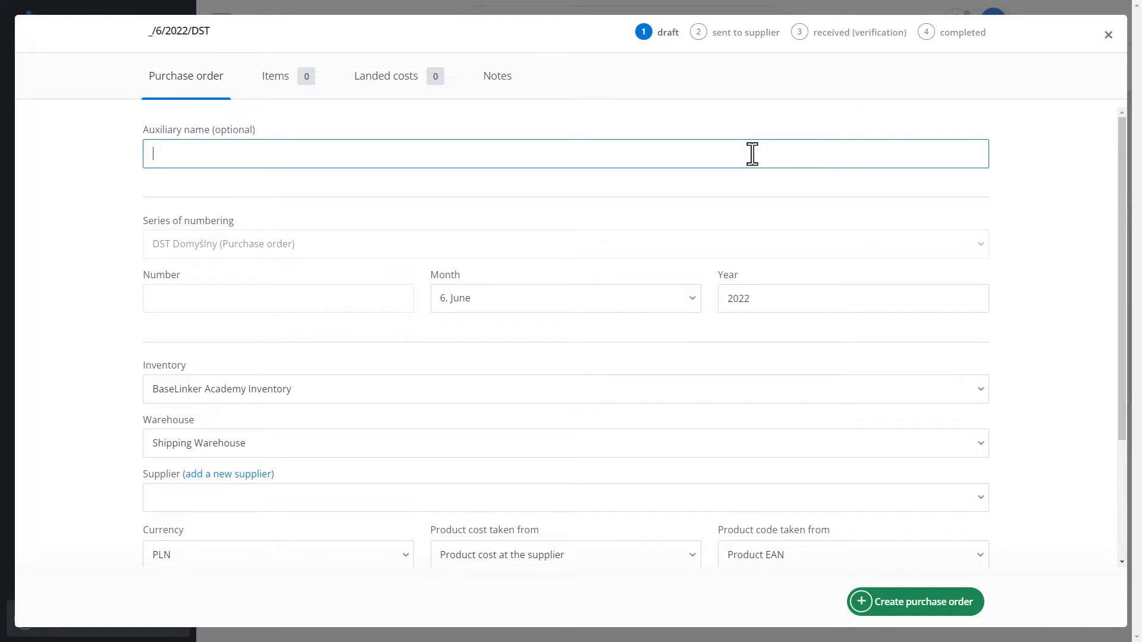
{"action": "type", "text": "BaseLinker Academy"}
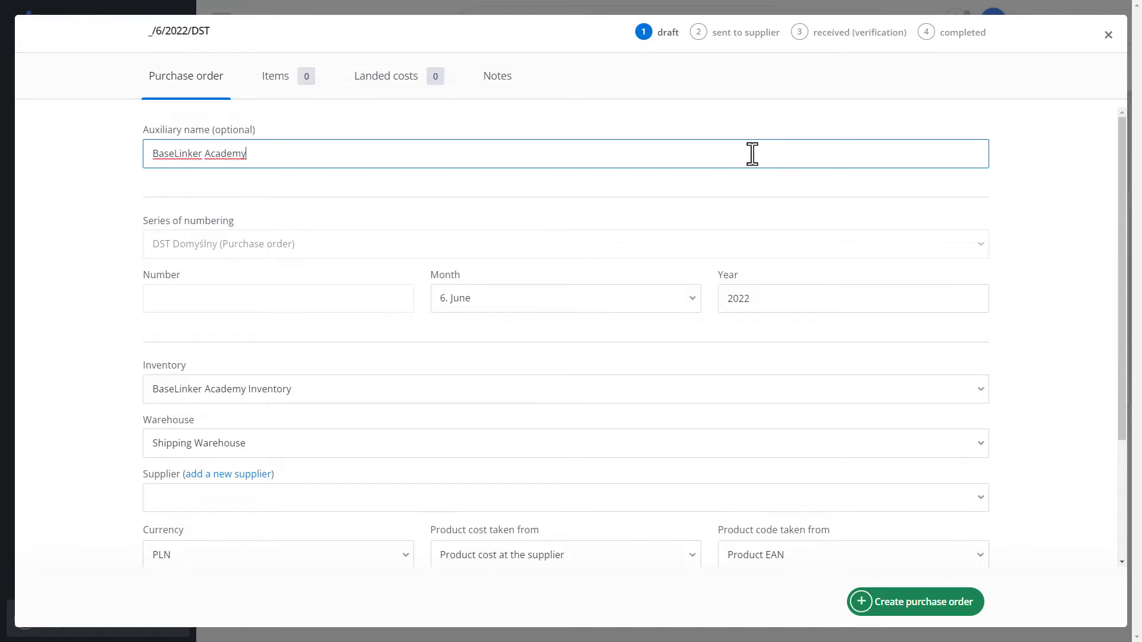
{"action": "scroll", "coordinate": [752, 153], "scroll_direction": "down", "scroll_amount": 3}
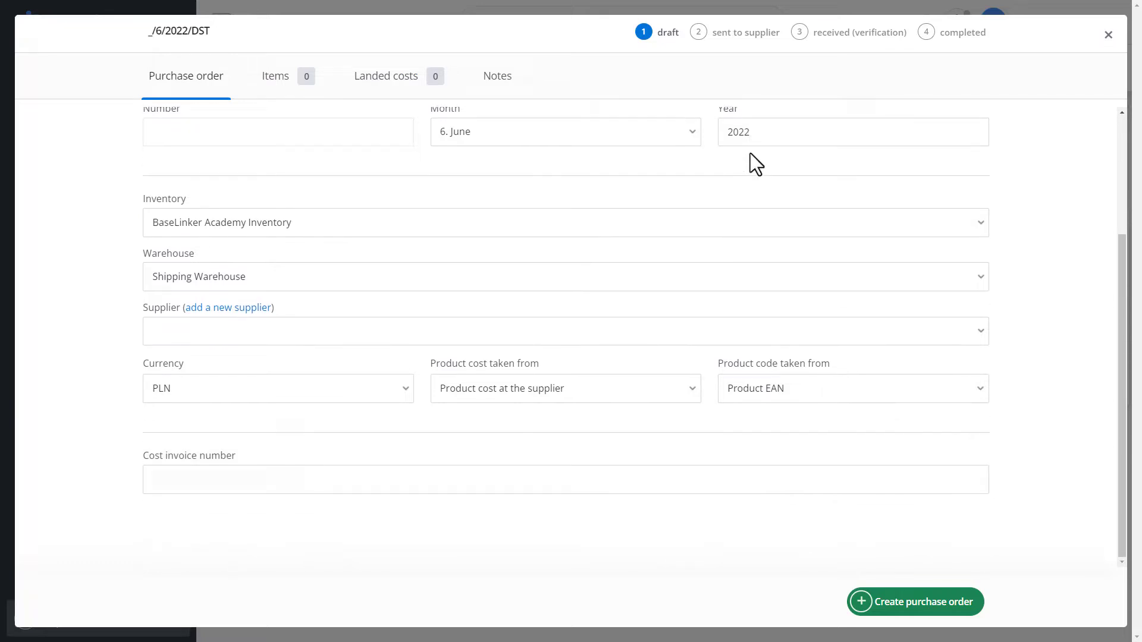
{"action": "left_click", "coordinate": [527, 330]}
{"action": "left_click", "coordinate": [523, 364]}
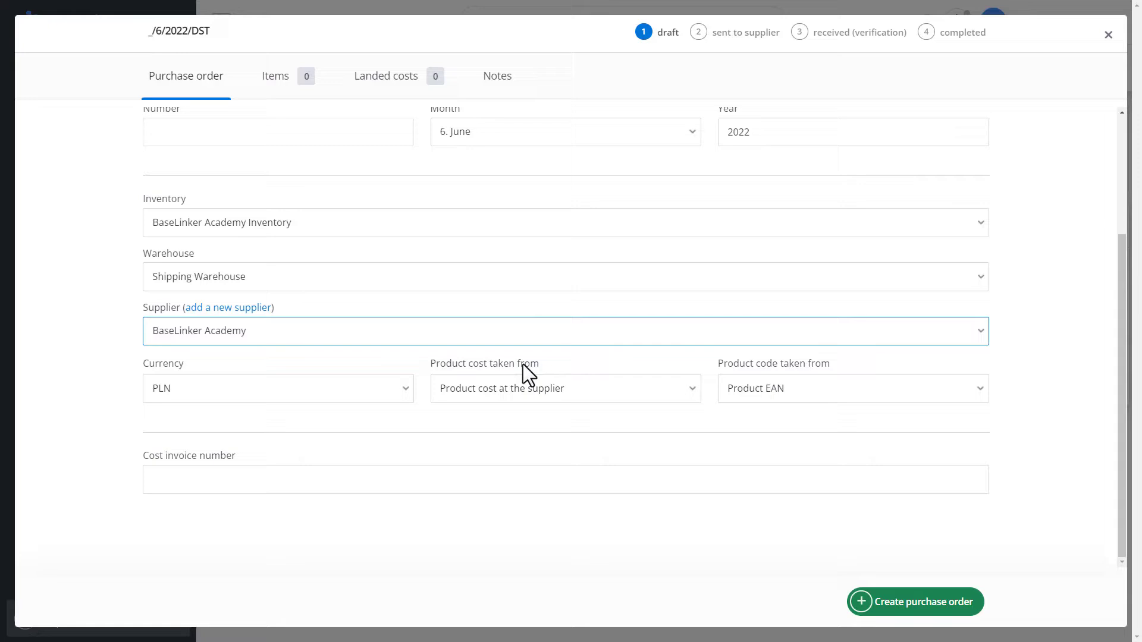
Take product codes from Product SKU and costs from webshop EUR prices, with invoice number 'FV 1'
{"action": "left_click", "coordinate": [763, 387]}
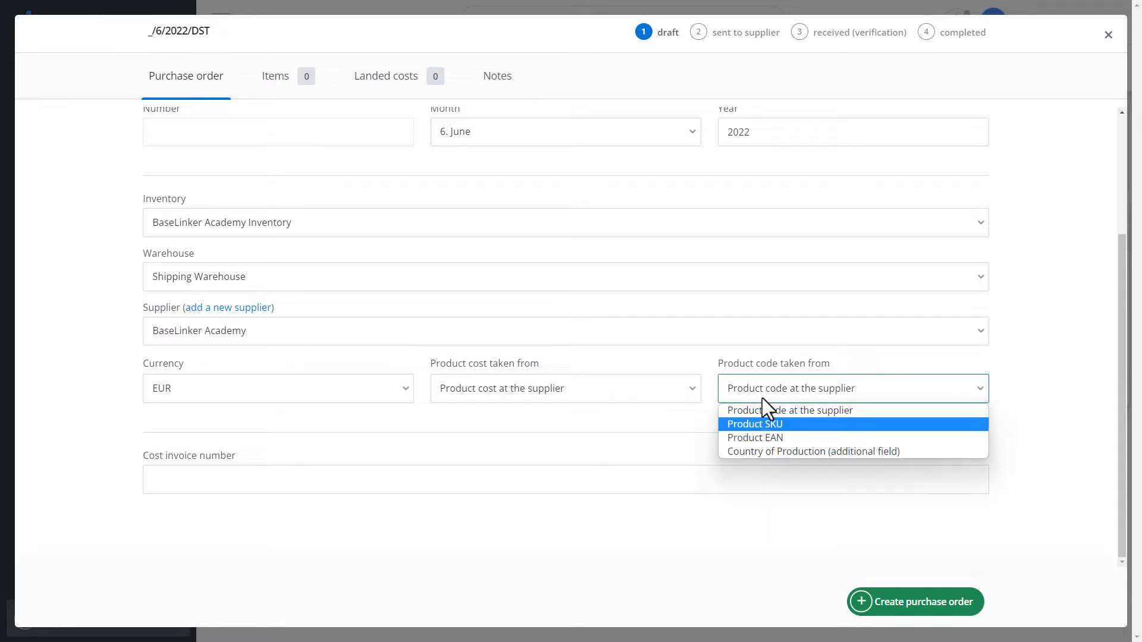
{"action": "left_click", "coordinate": [759, 423]}
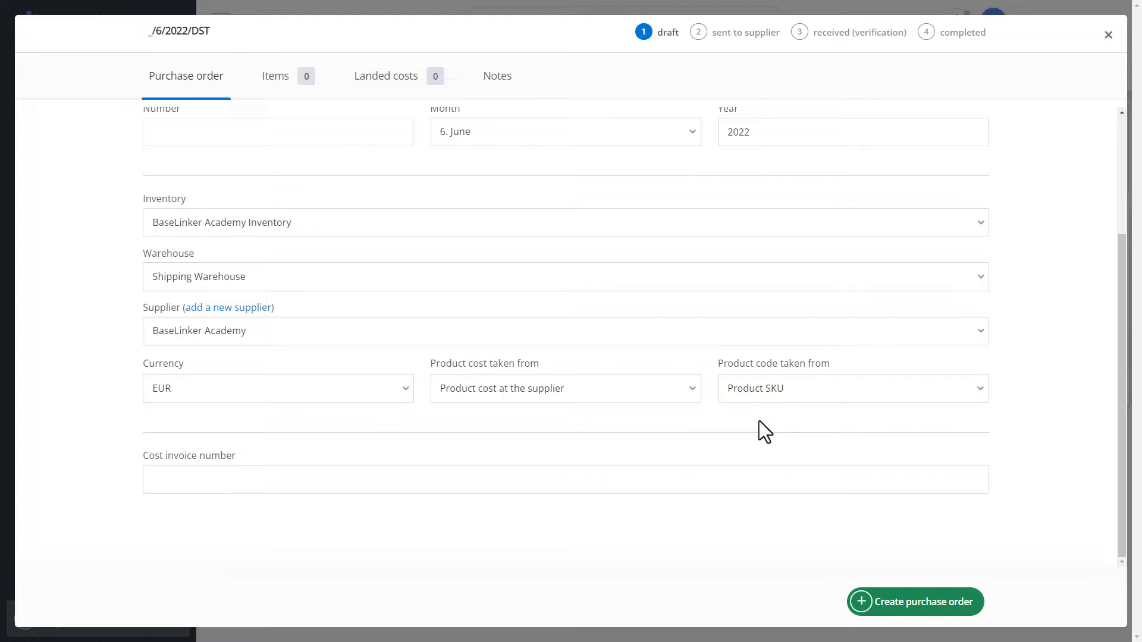
{"action": "left_click", "coordinate": [633, 390]}
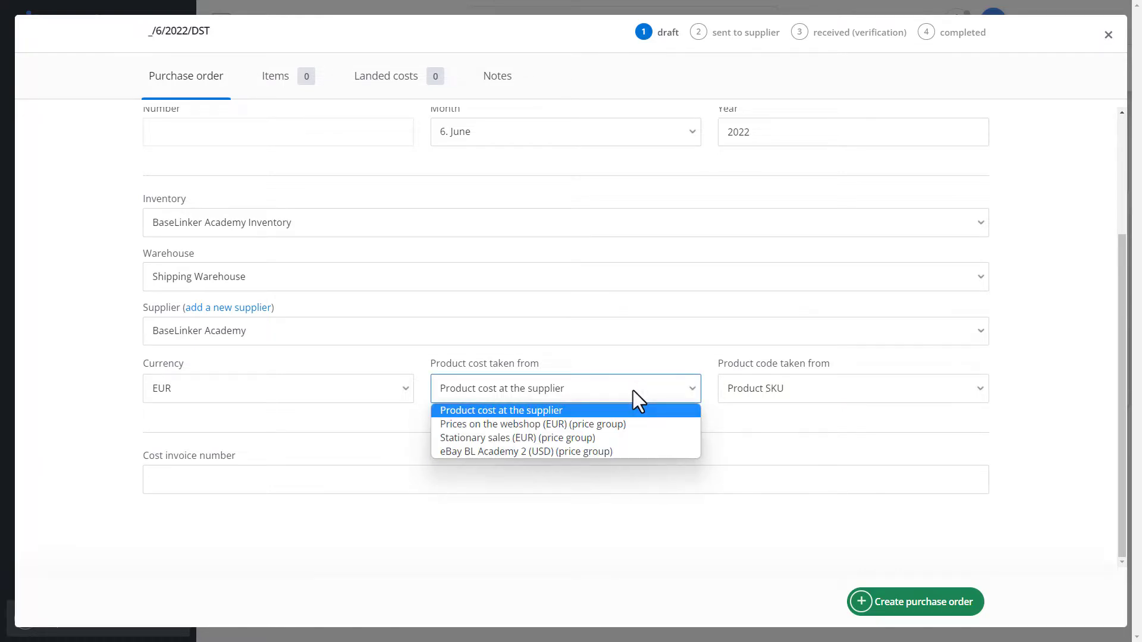
{"action": "key", "text": "Down"}
{"action": "left_click", "coordinate": [627, 423]}
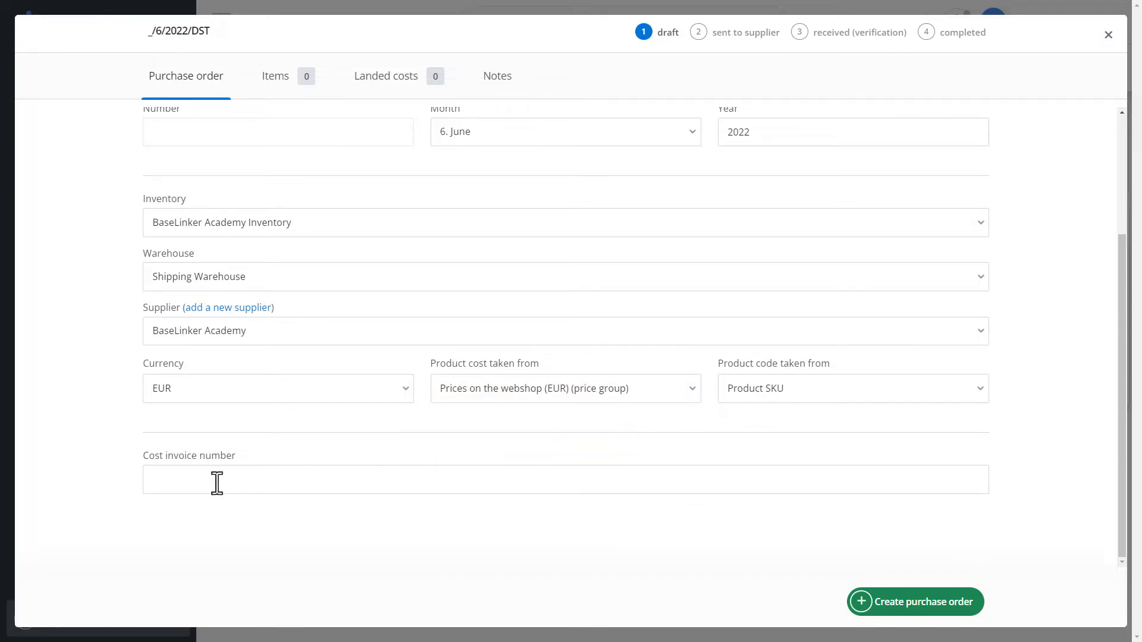
{"action": "left_click", "coordinate": [191, 485]}
{"action": "type", "text": "FV "}
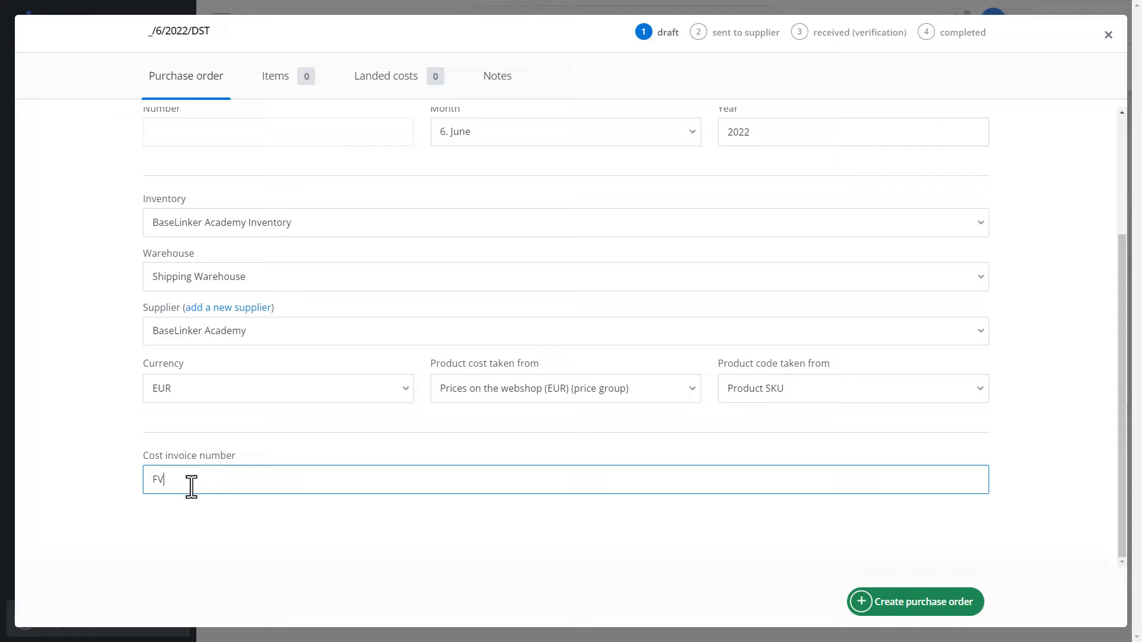
{"action": "type", "text": "1"}
{"action": "scroll", "coordinate": [191, 487], "scroll_direction": "up", "scroll_amount": 3}
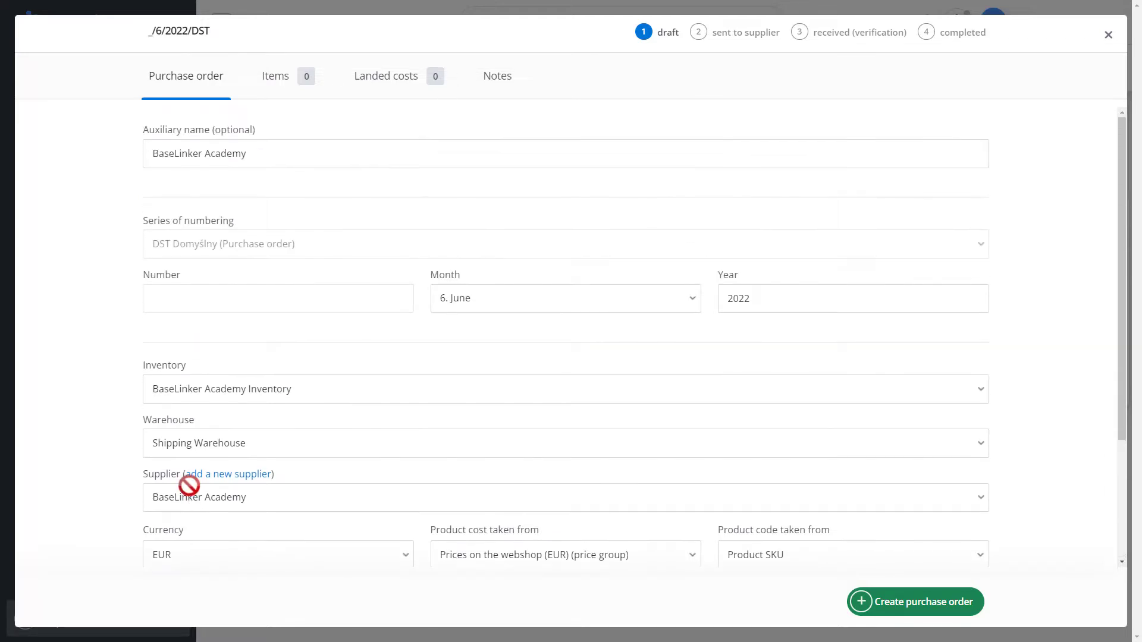
Search 'baseli' and add BaseLinker Product 56 - Blue to the order's items
{"action": "left_click", "coordinate": [275, 77]}
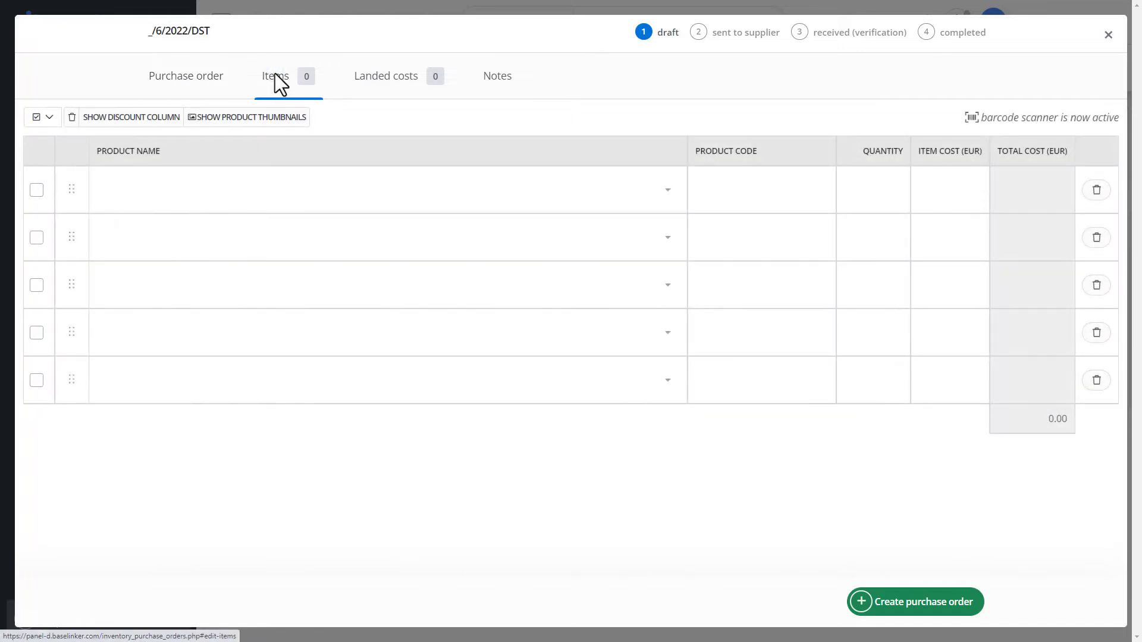
{"action": "left_click", "coordinate": [311, 190]}
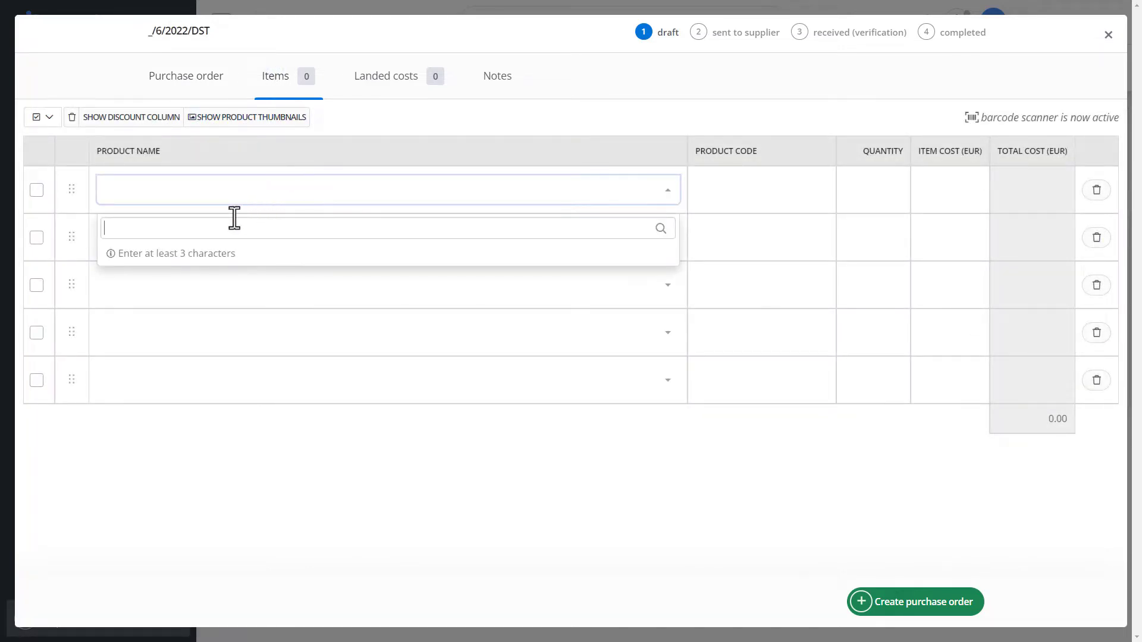
{"action": "left_click", "coordinate": [215, 227]}
{"action": "left_click", "coordinate": [980, 118]}
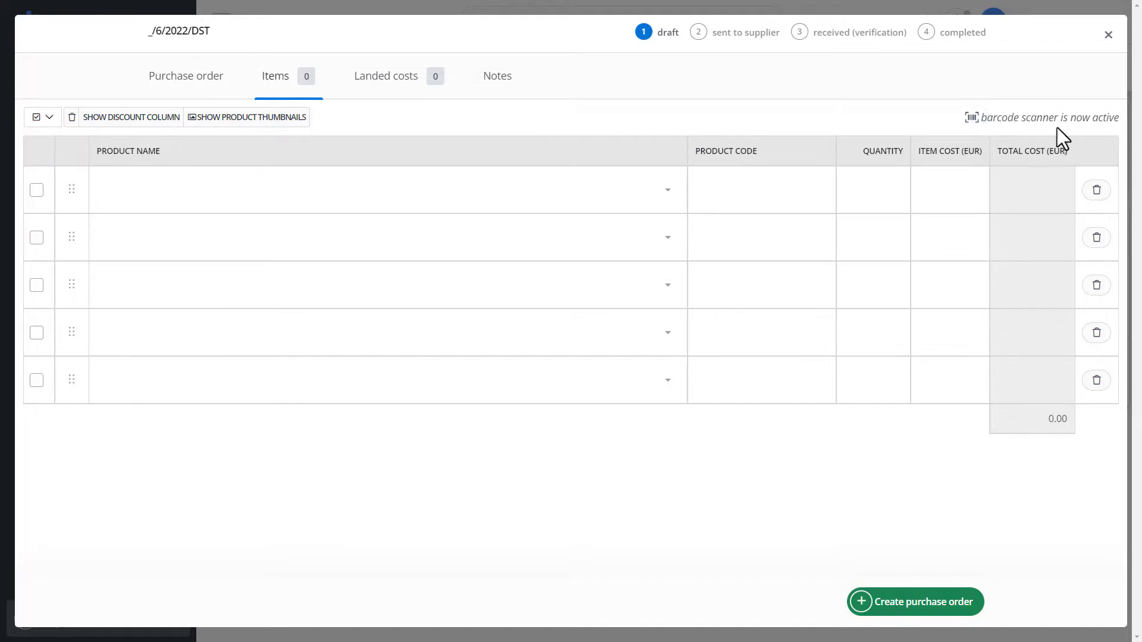
{"action": "left_click_drag", "start_coordinate": [984, 116], "coordinate": [1110, 119]}
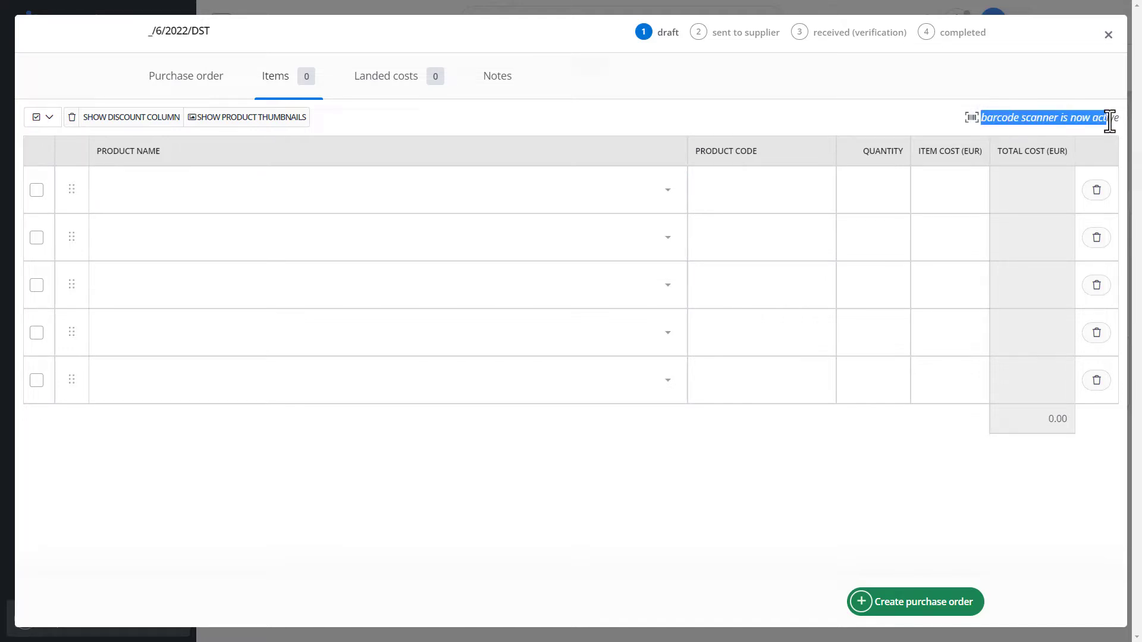
{"action": "left_click", "coordinate": [1120, 121]}
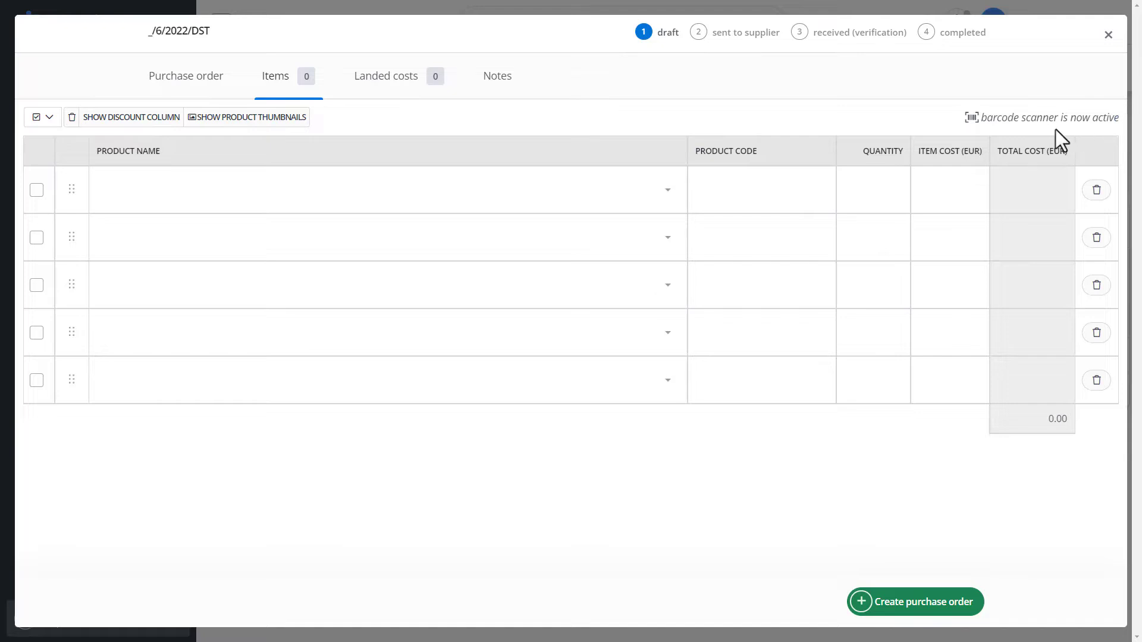
{"action": "left_click", "coordinate": [559, 200]}
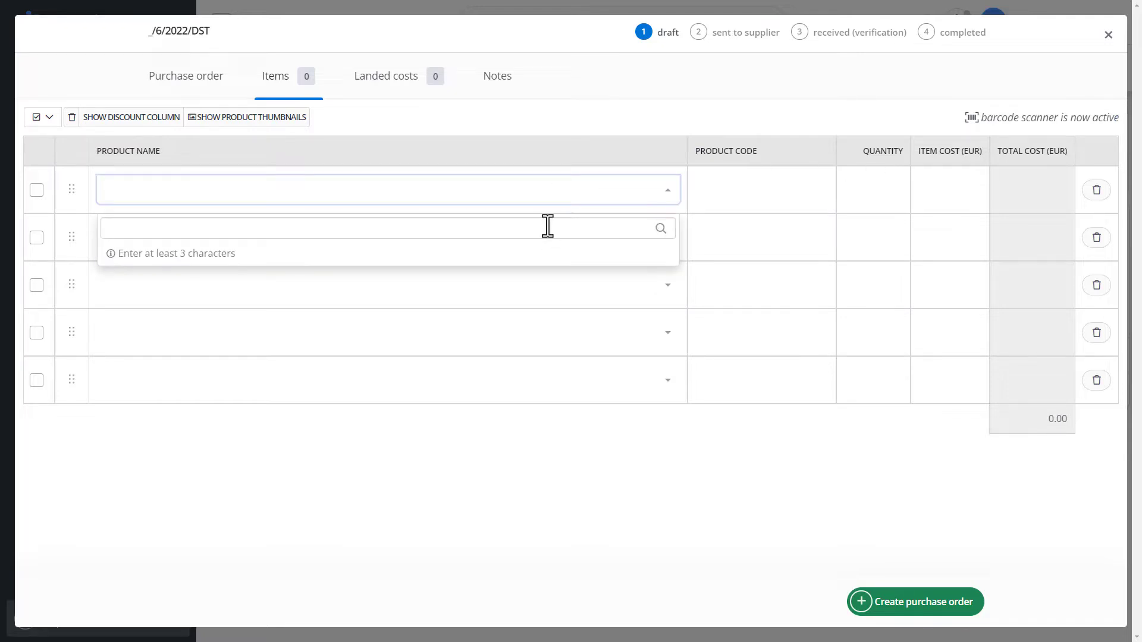
{"action": "type", "text": "baseli"}
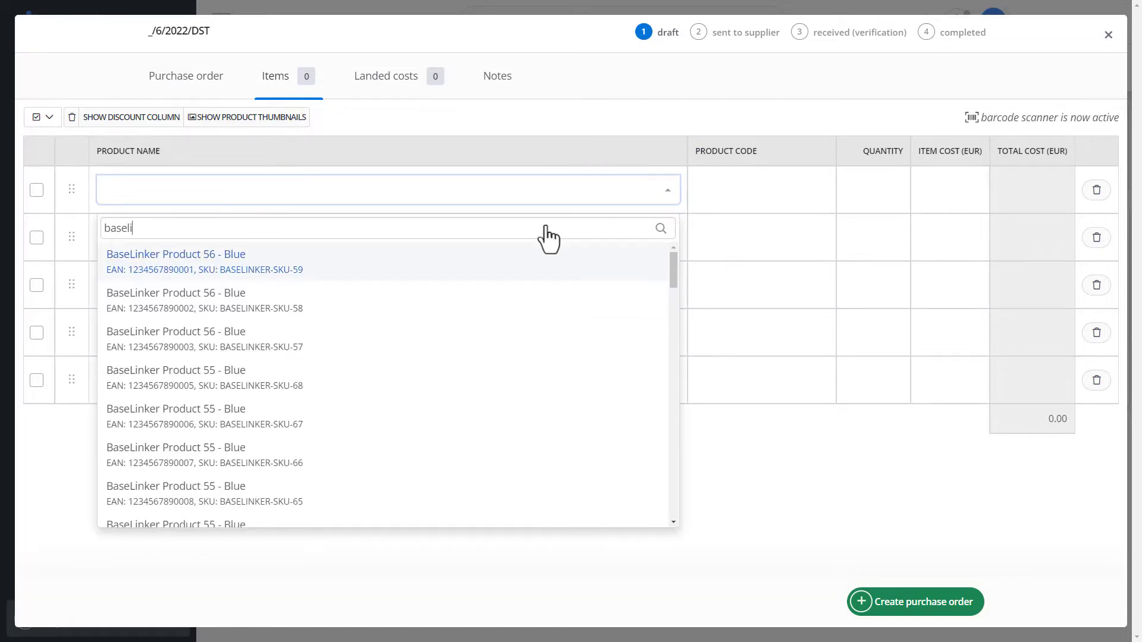
{"action": "left_click", "coordinate": [534, 272]}
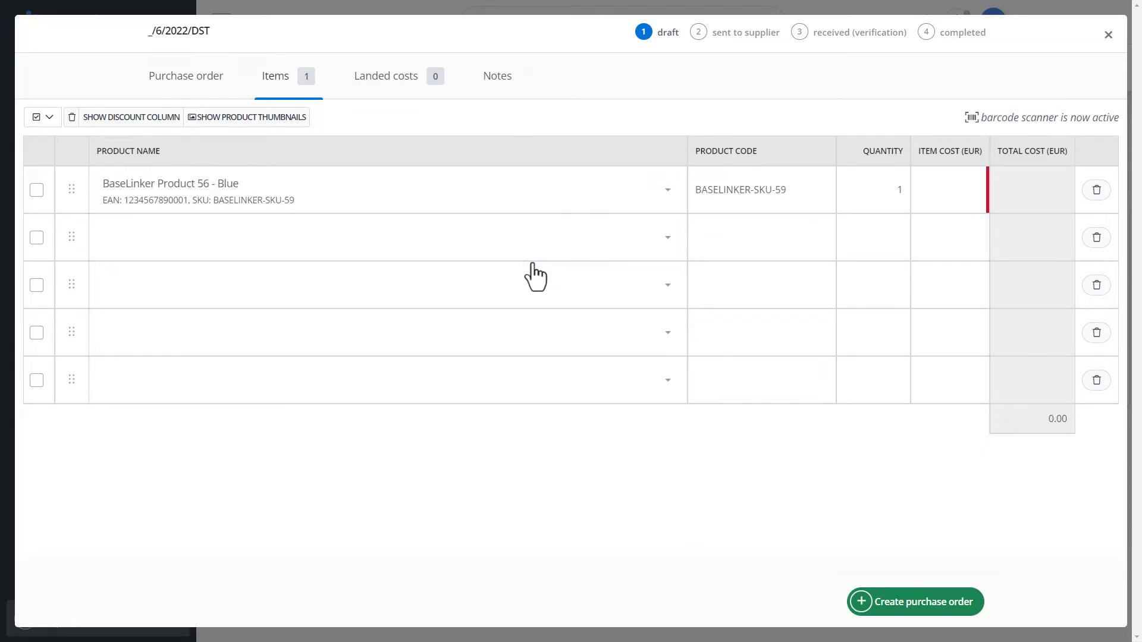
Set the item quantity to 100 and the item cost to 10.00 EUR
{"action": "left_click", "coordinate": [900, 189]}
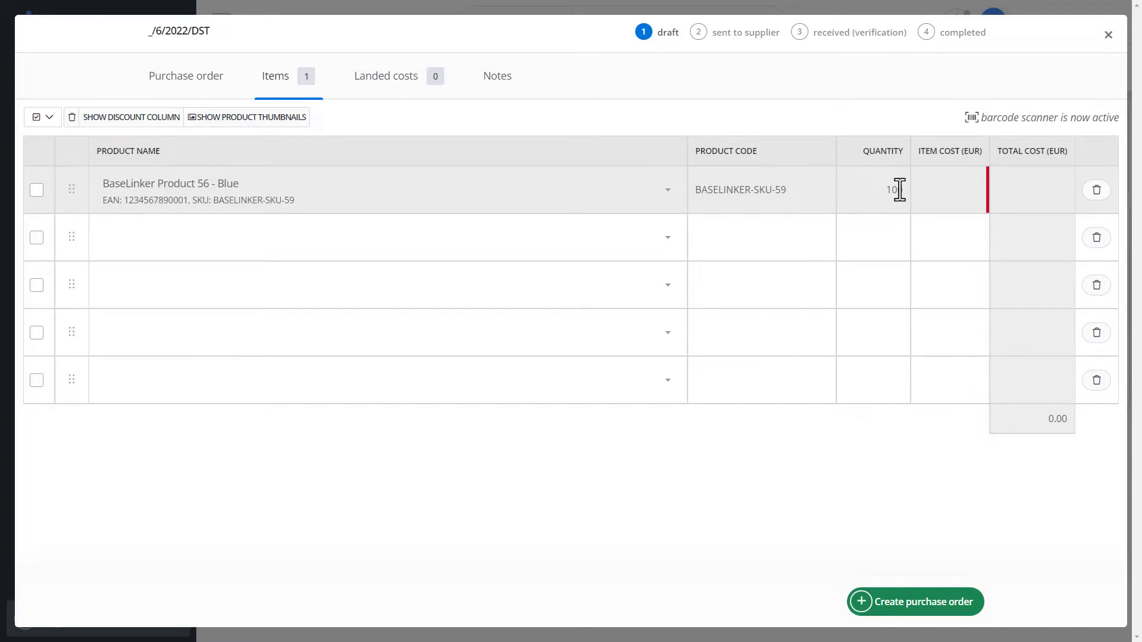
{"action": "type", "text": "100"}
{"action": "key", "text": "Tab"}
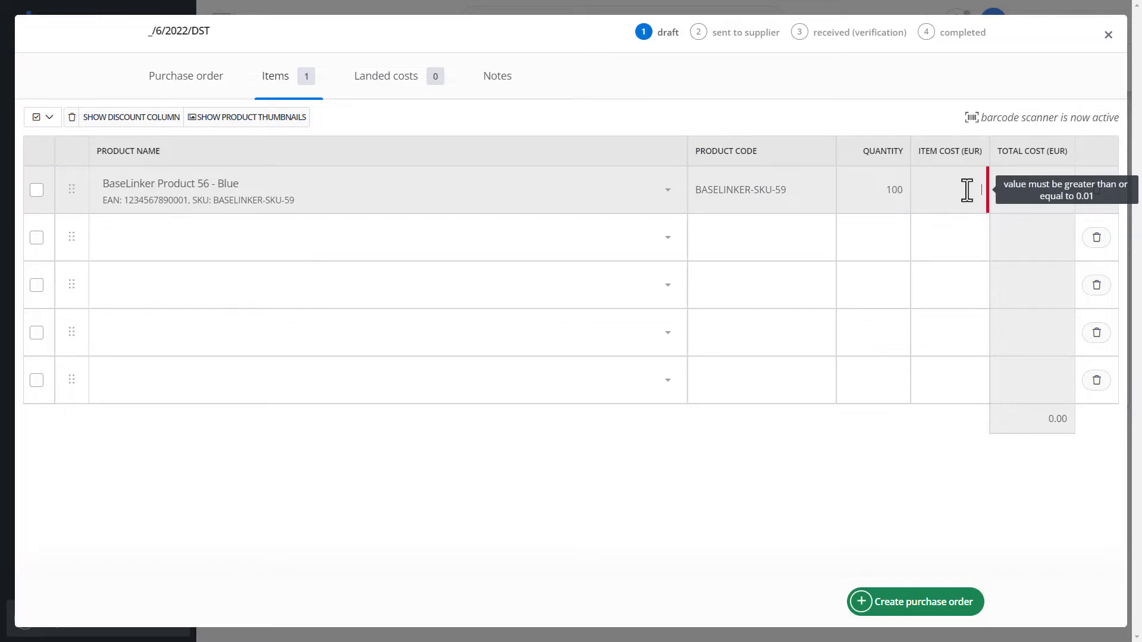
{"action": "type", "text": "10"}
{"action": "key", "text": "Tab"}
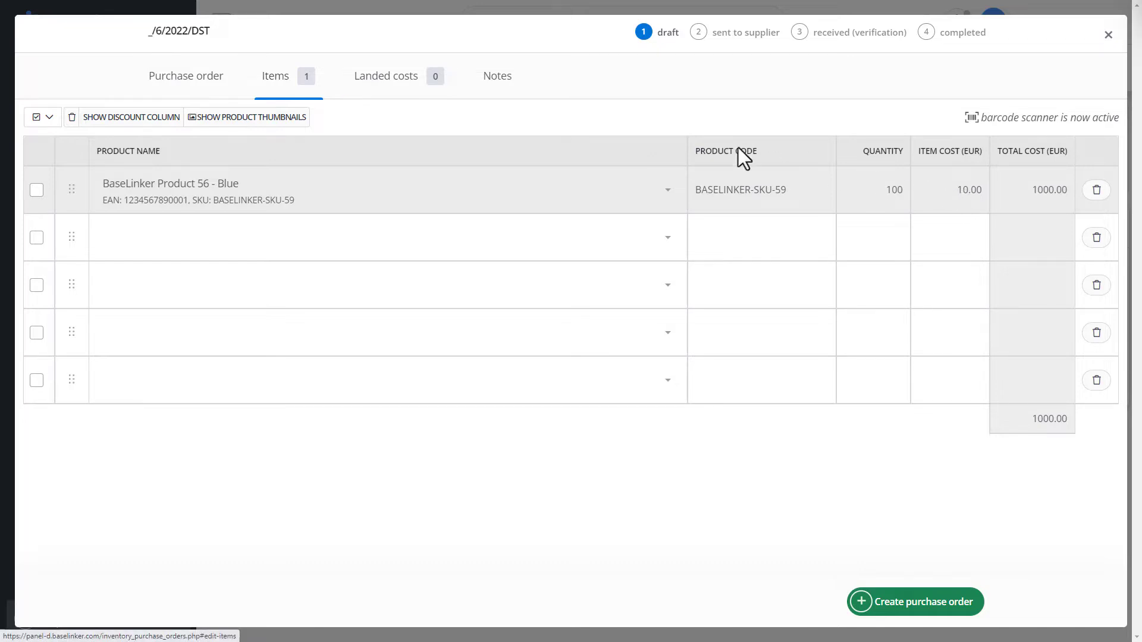
Add a Courier landed cost of 10.00 EUR and delete the extra empty landed-cost rows
{"action": "left_click", "coordinate": [387, 83]}
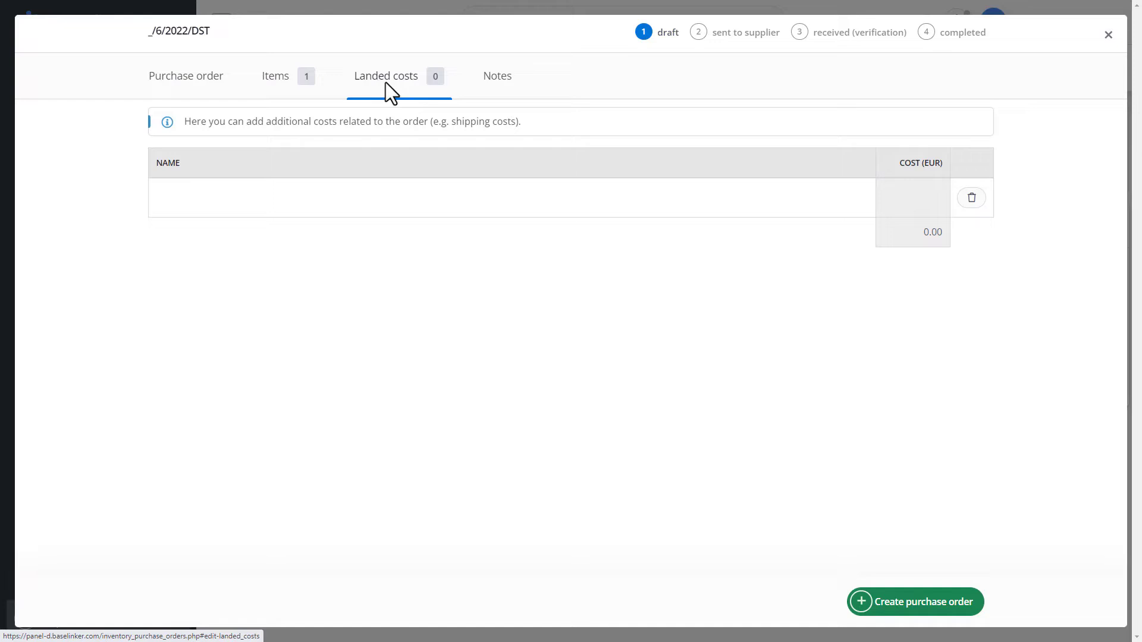
{"action": "left_click", "coordinate": [225, 201]}
{"action": "type", "text": "Co"}
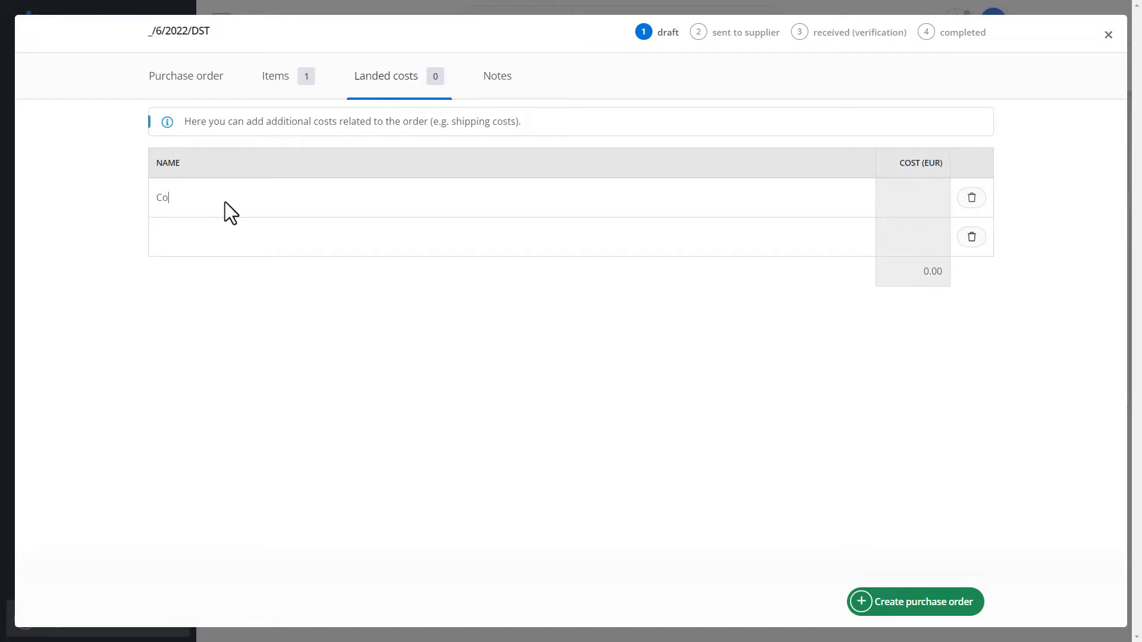
{"action": "type", "text": "urier"}
{"action": "left_click", "coordinate": [921, 204]}
{"action": "type", "text": "10"}
{"action": "left_click", "coordinate": [753, 235]}
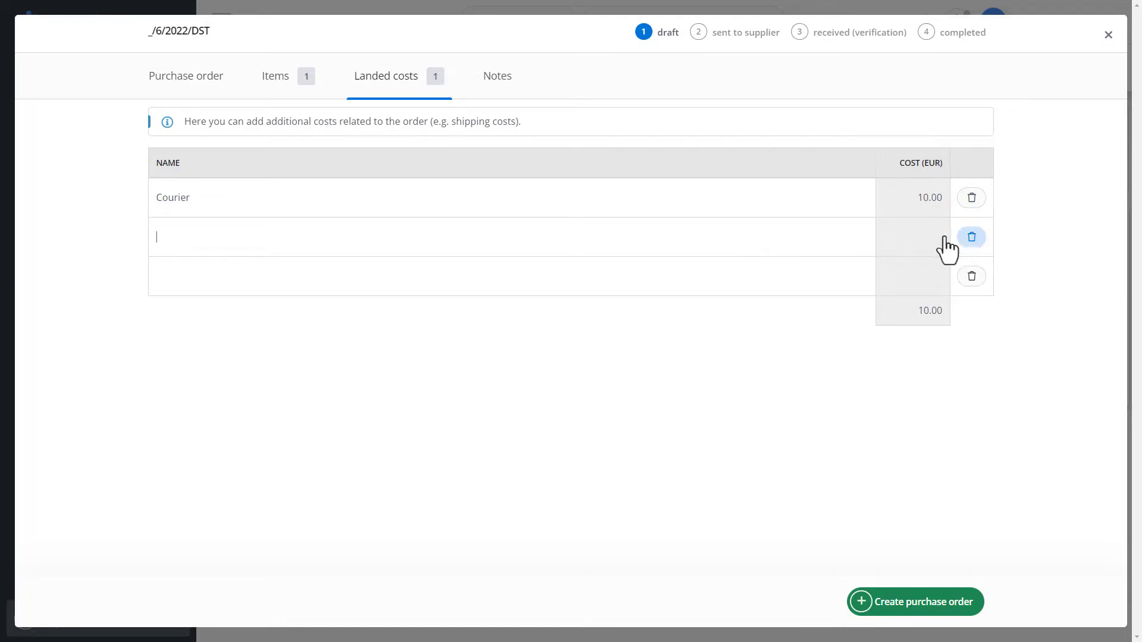
{"action": "left_click", "coordinate": [971, 237]}
{"action": "left_click", "coordinate": [971, 238]}
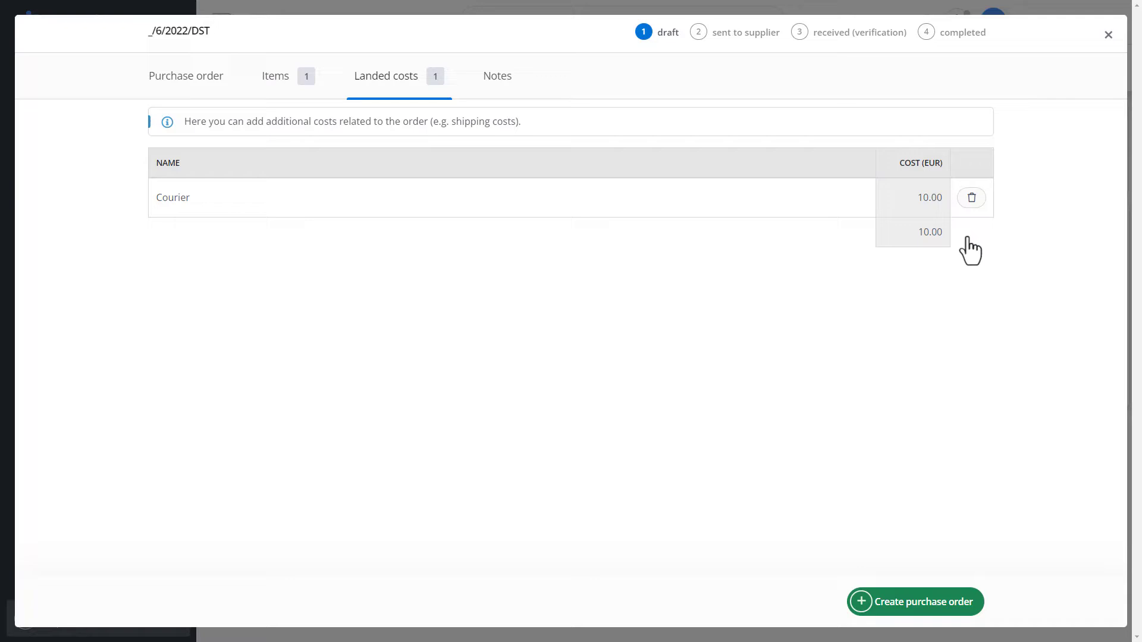
Add the internal note 'Notes' and create purchase order 1/6/2022/DST as a draft
{"action": "left_click", "coordinate": [505, 86]}
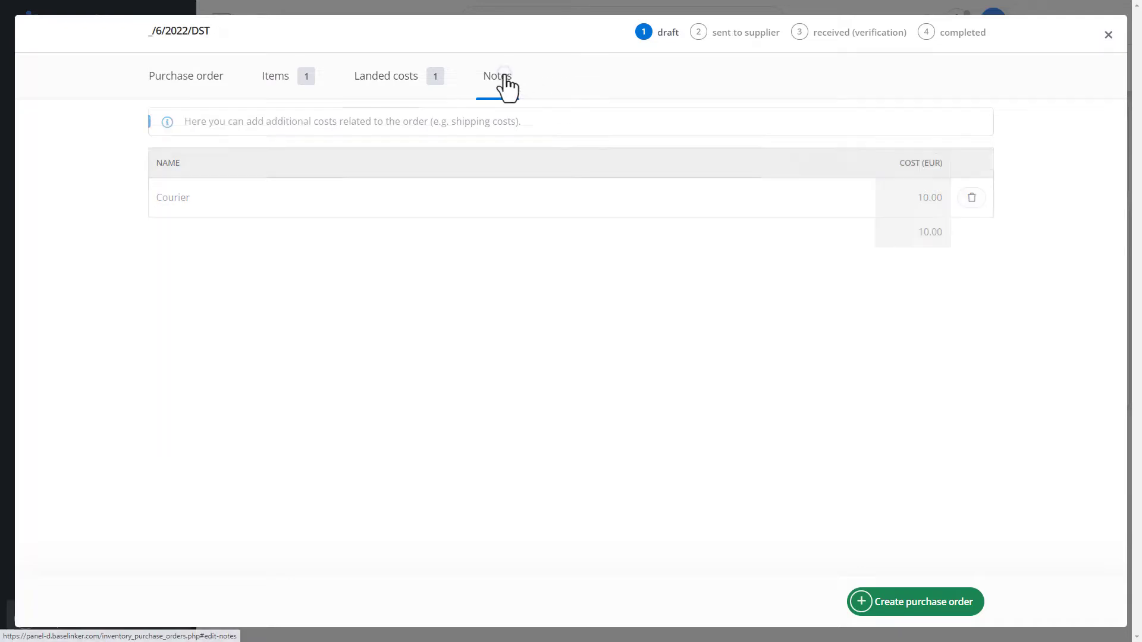
{"action": "left_click", "coordinate": [280, 201]}
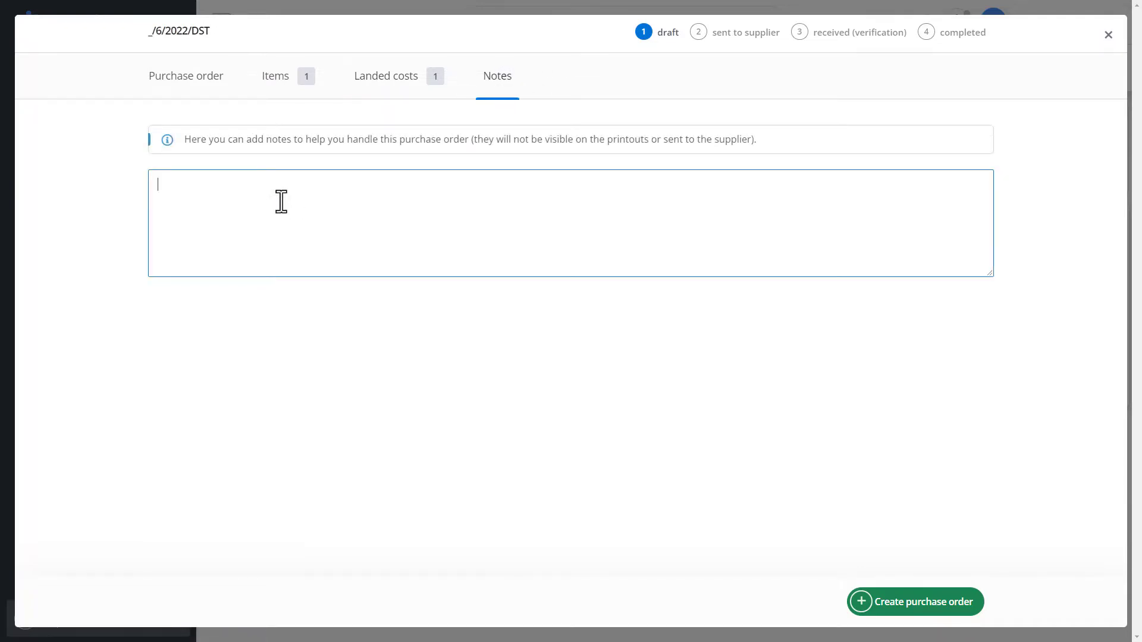
{"action": "type", "text": "Notes"}
{"action": "key", "text": "Tab"}
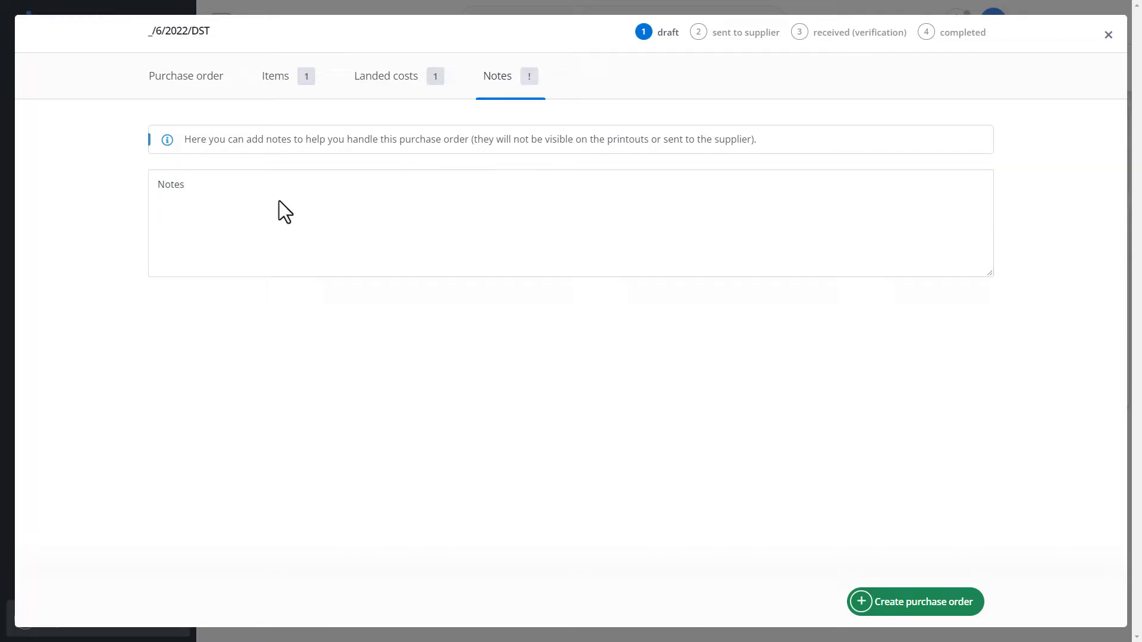
{"action": "left_click", "coordinate": [900, 610]}
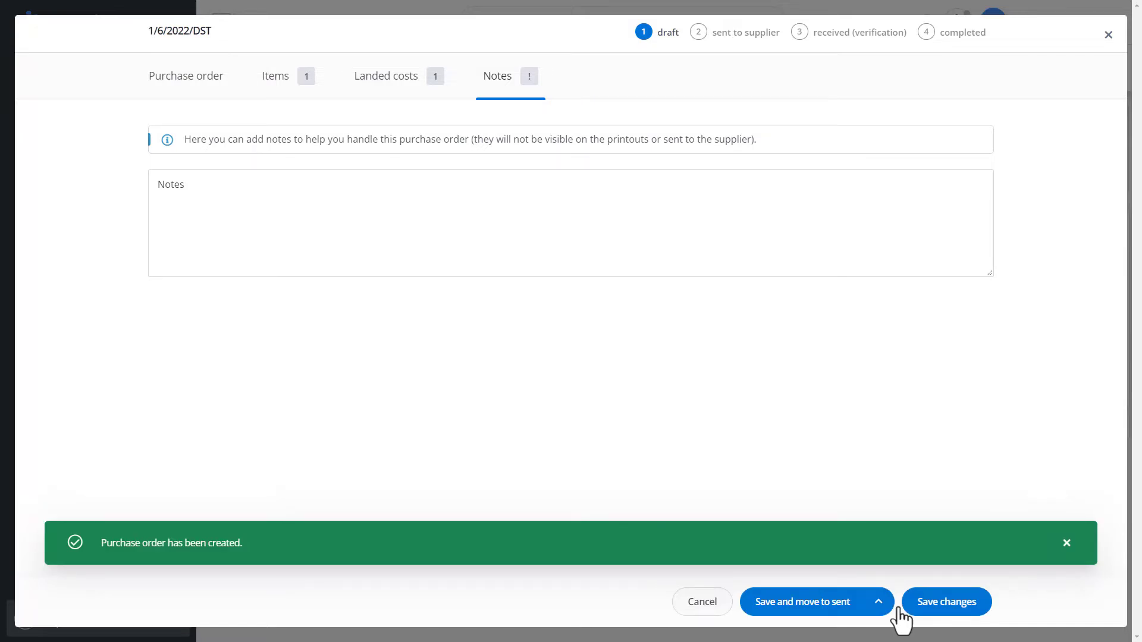
Begin sending 1/6/2022/DST to the supplier, leaving the supplier email option unchecked
{"action": "left_click", "coordinate": [813, 602]}
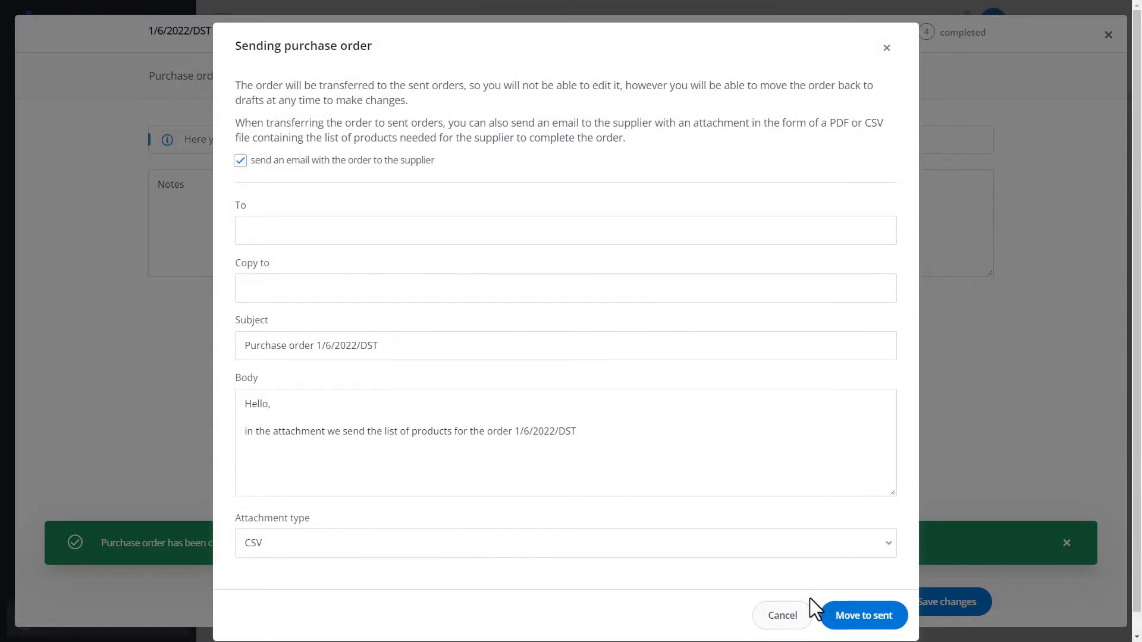
{"action": "left_click", "coordinate": [390, 160]}
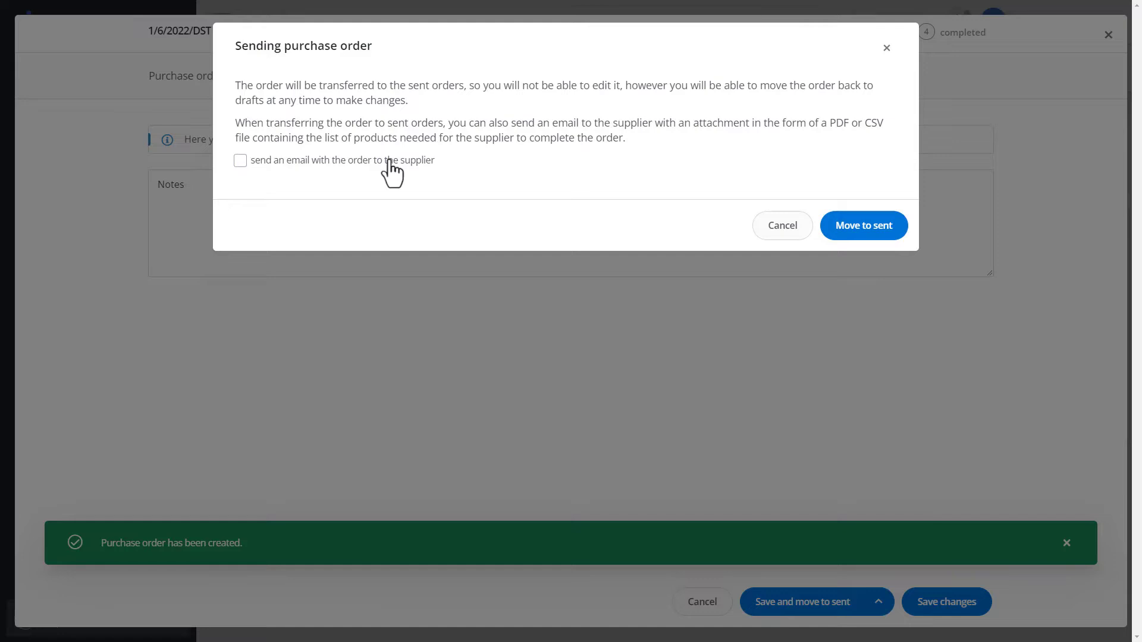
{"action": "left_click", "coordinate": [391, 161]}
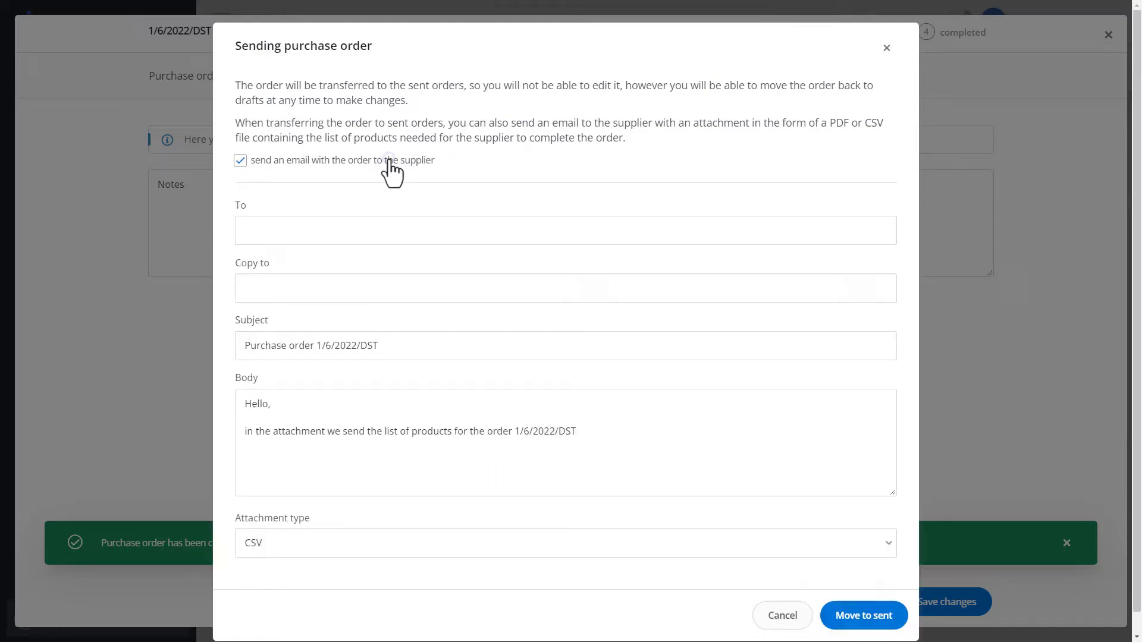
{"action": "scroll", "coordinate": [391, 172], "scroll_direction": "down", "scroll_amount": 1}
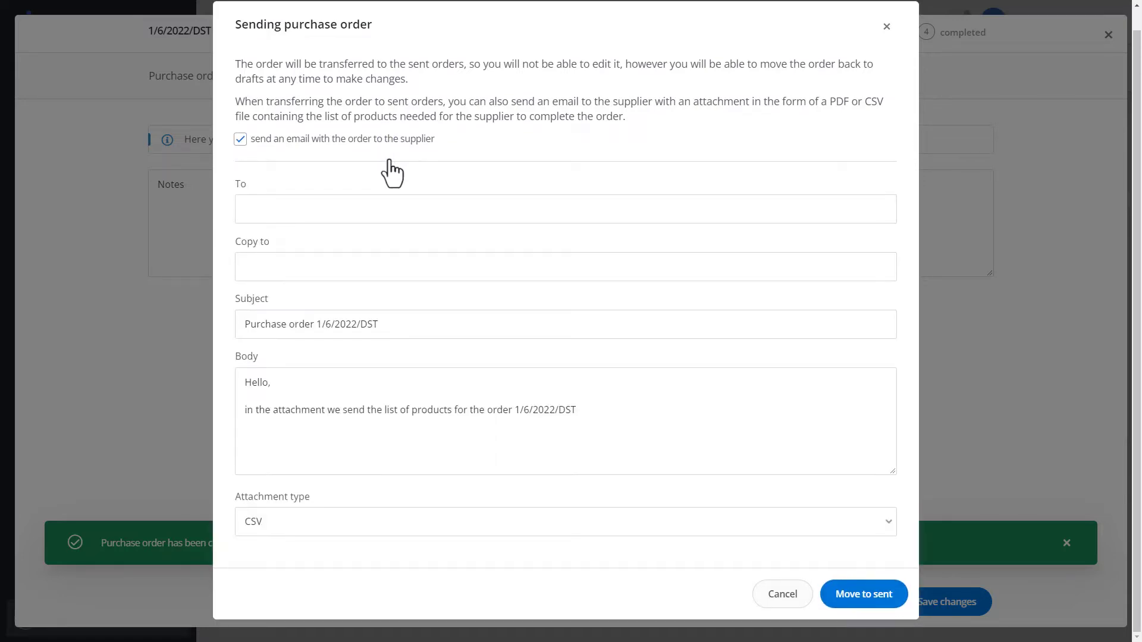
{"action": "scroll", "coordinate": [389, 160], "scroll_direction": "up", "scroll_amount": 1}
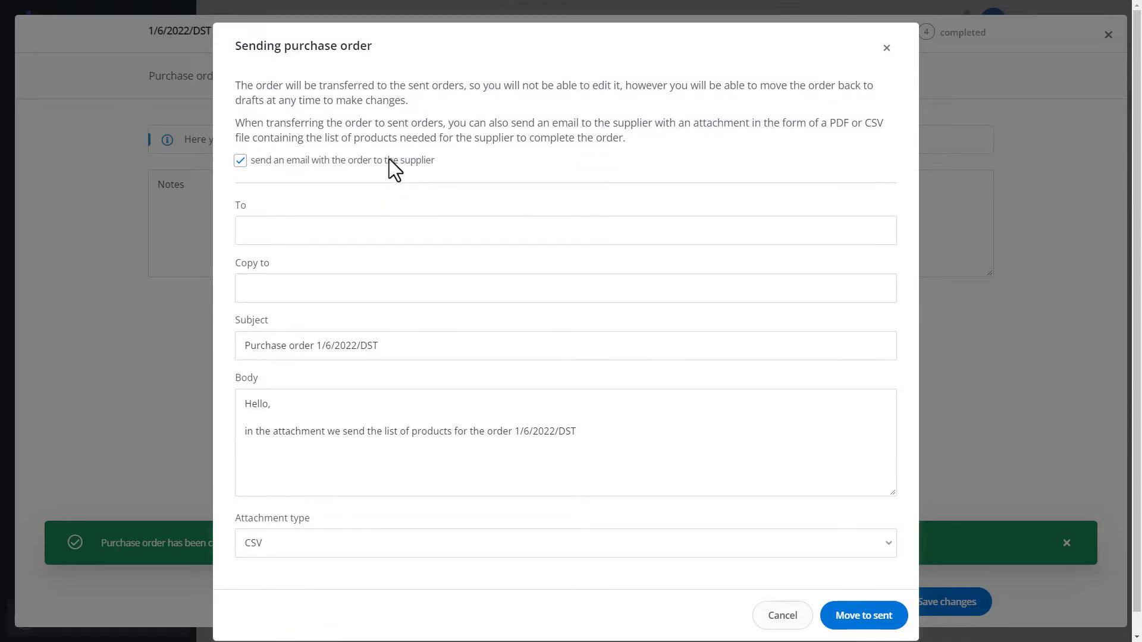
{"action": "left_click", "coordinate": [391, 160]}
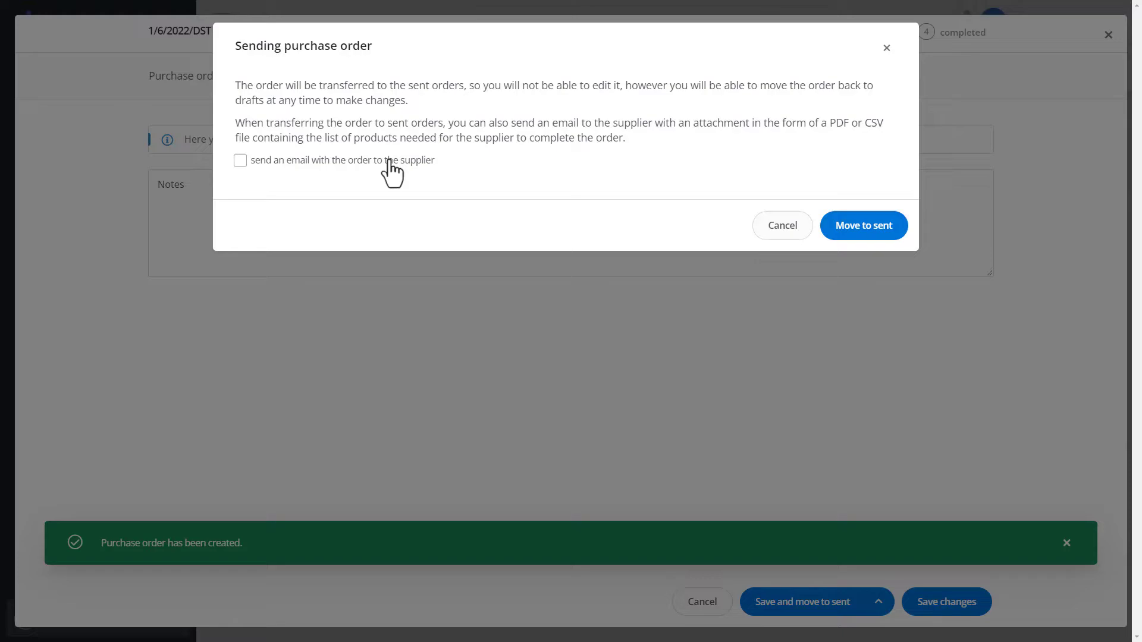
Confirm moving 1/6/2022/DST to sent, then review and close the status icon legend
{"action": "left_click", "coordinate": [846, 236]}
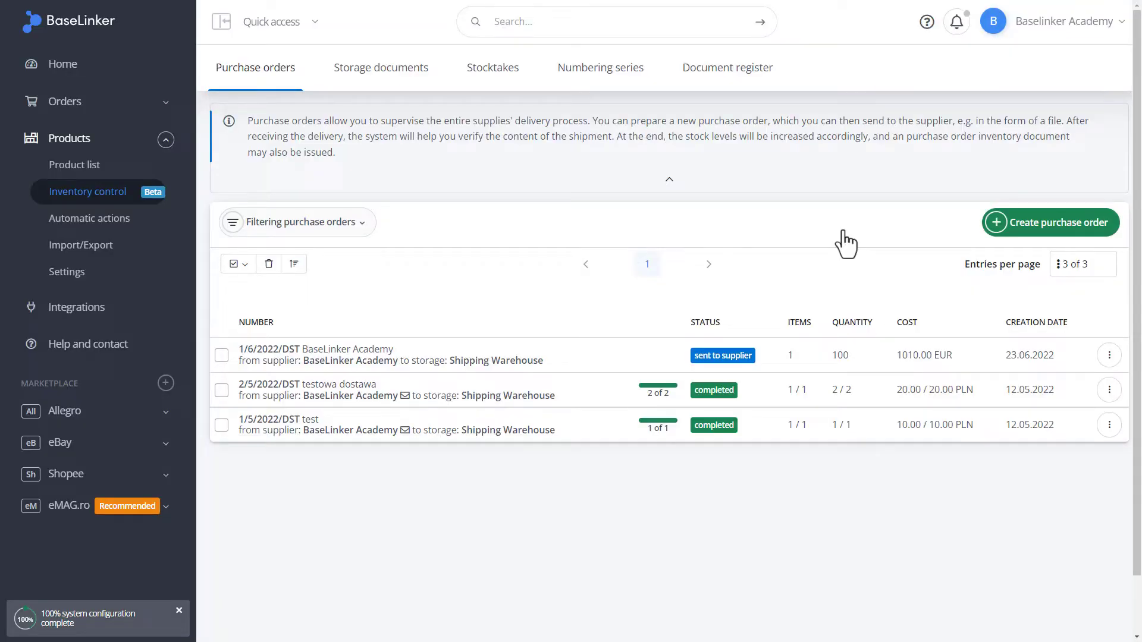
{"action": "left_click", "coordinate": [718, 356]}
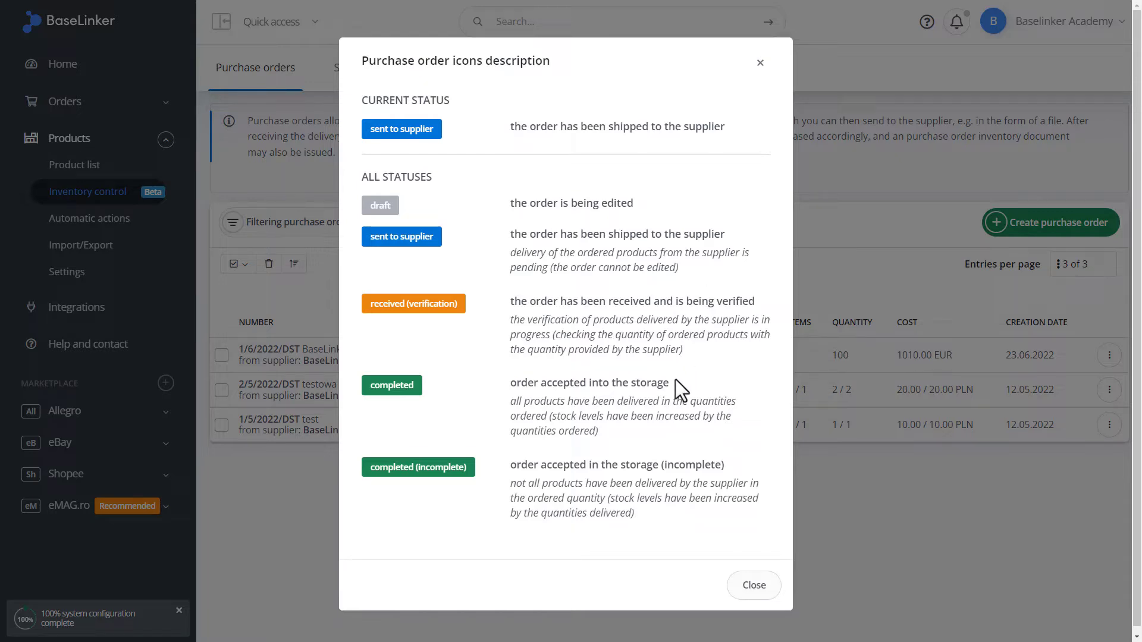
{"action": "left_click", "coordinate": [754, 586]}
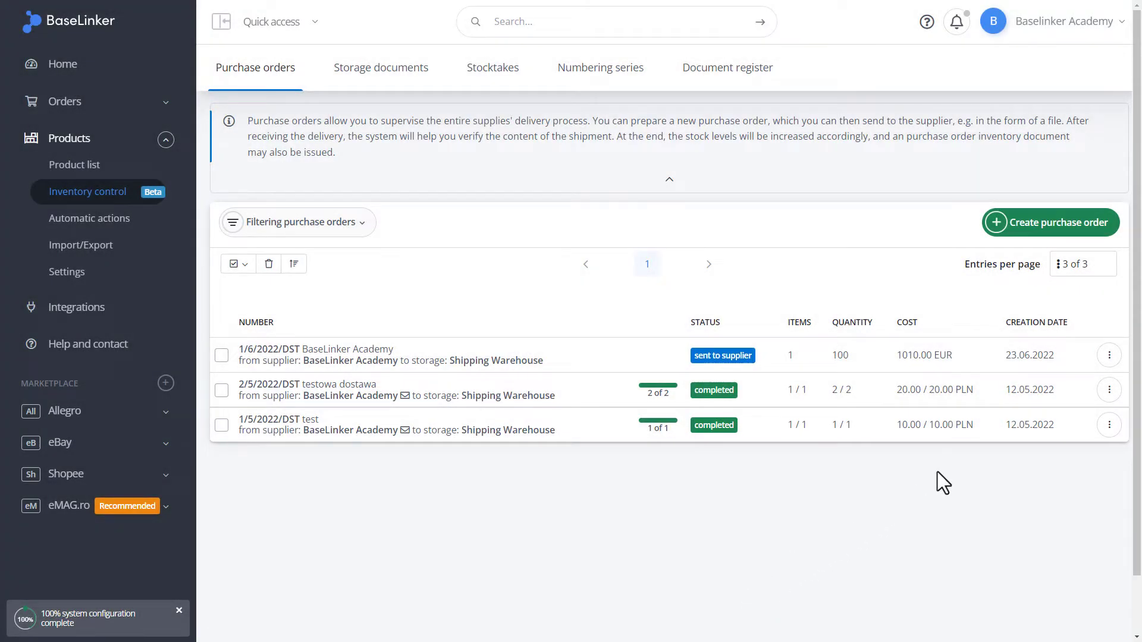
Mark 1/6/2022/DST as received with quantity 100 and accept the goods into storage
{"action": "left_click", "coordinate": [1110, 356]}
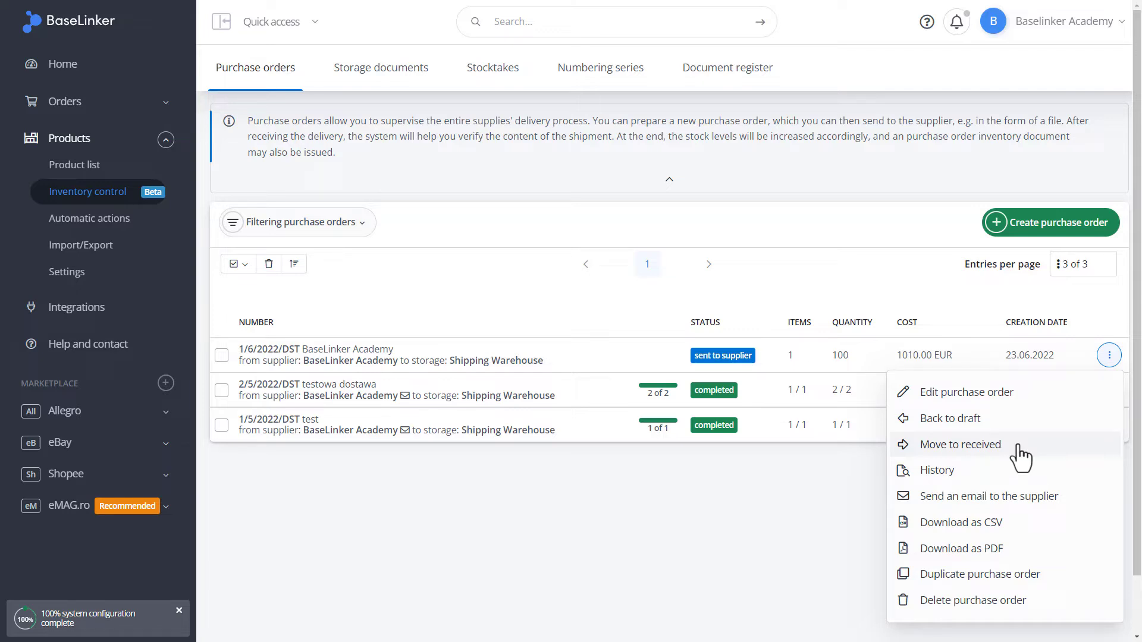
{"action": "left_click", "coordinate": [960, 445]}
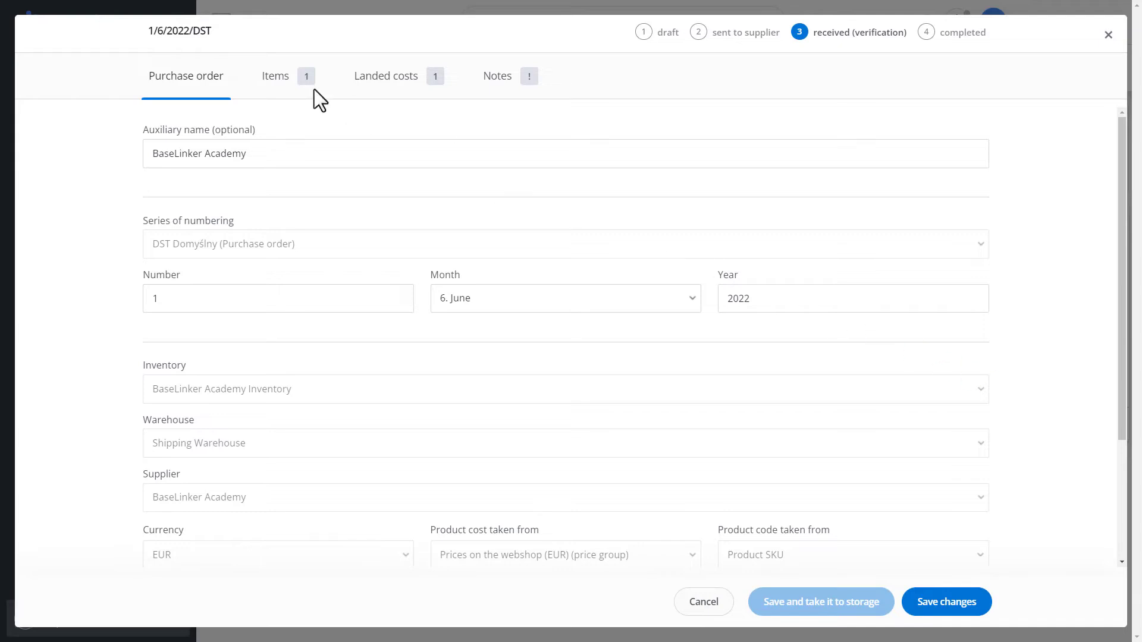
{"action": "left_click", "coordinate": [283, 83]}
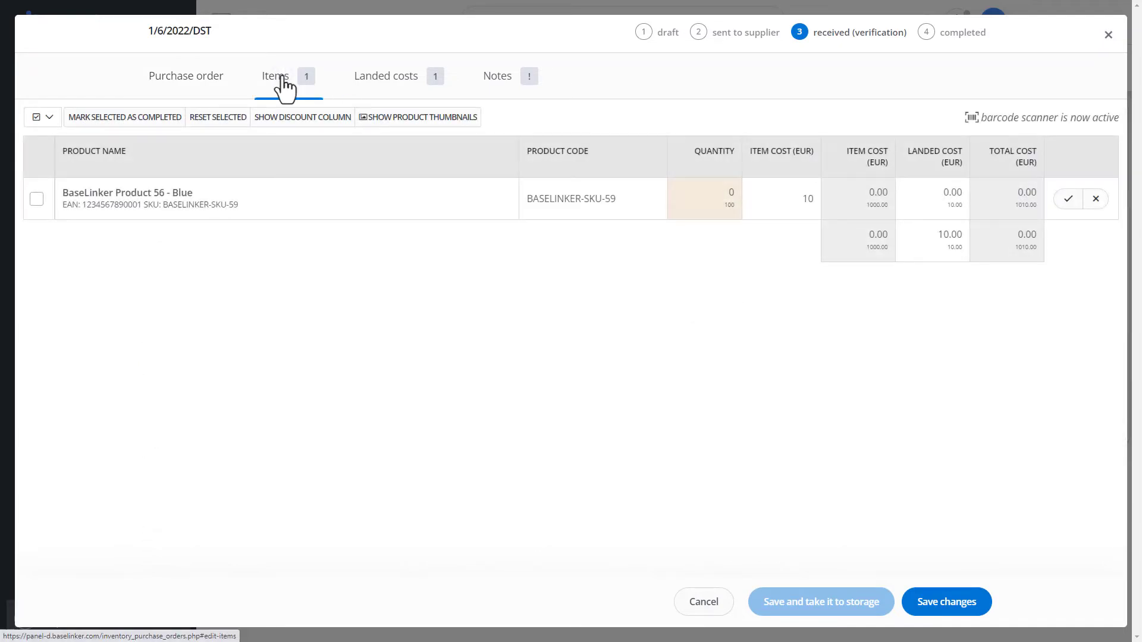
{"action": "left_click", "coordinate": [727, 196]}
{"action": "key", "text": "BackSpace"}
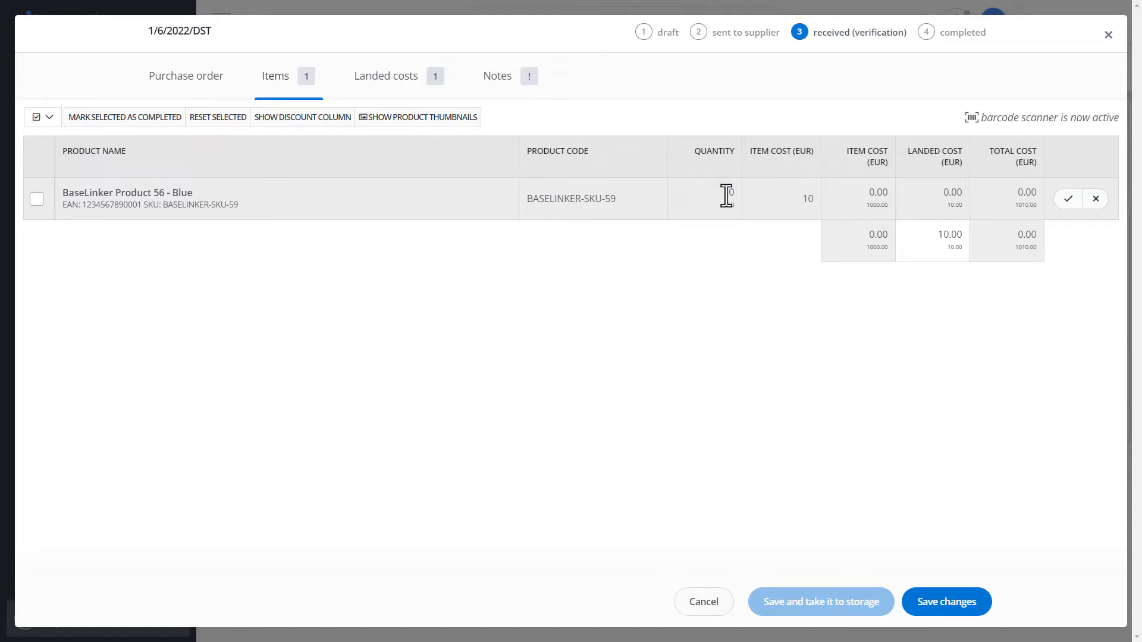
{"action": "type", "text": "100"}
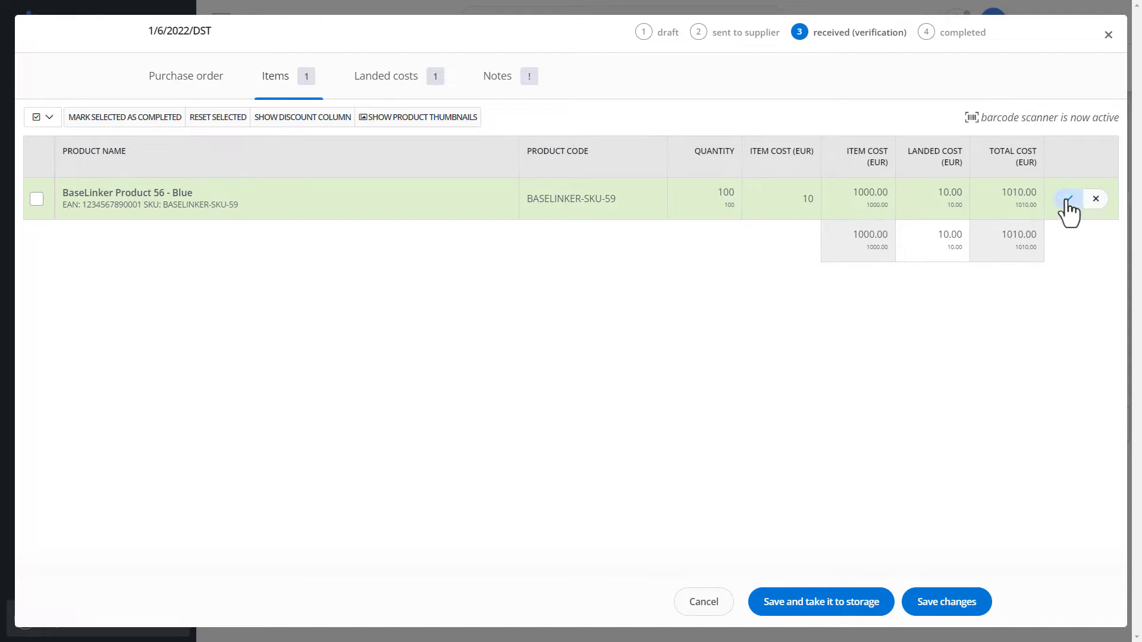
{"action": "left_click", "coordinate": [816, 611]}
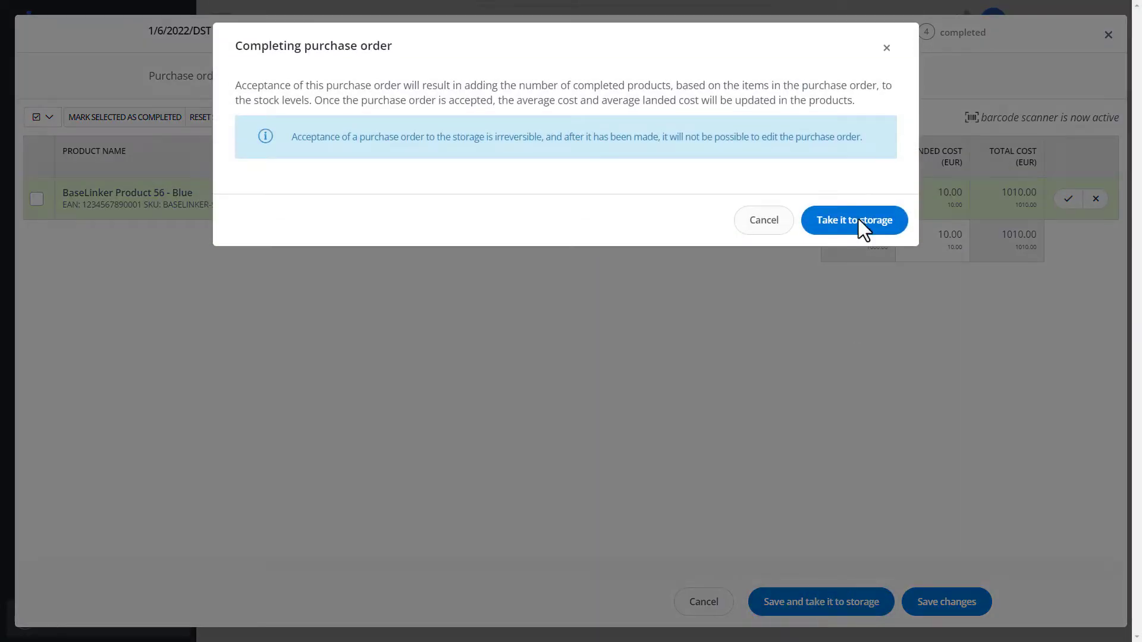
{"action": "left_click", "coordinate": [857, 221]}
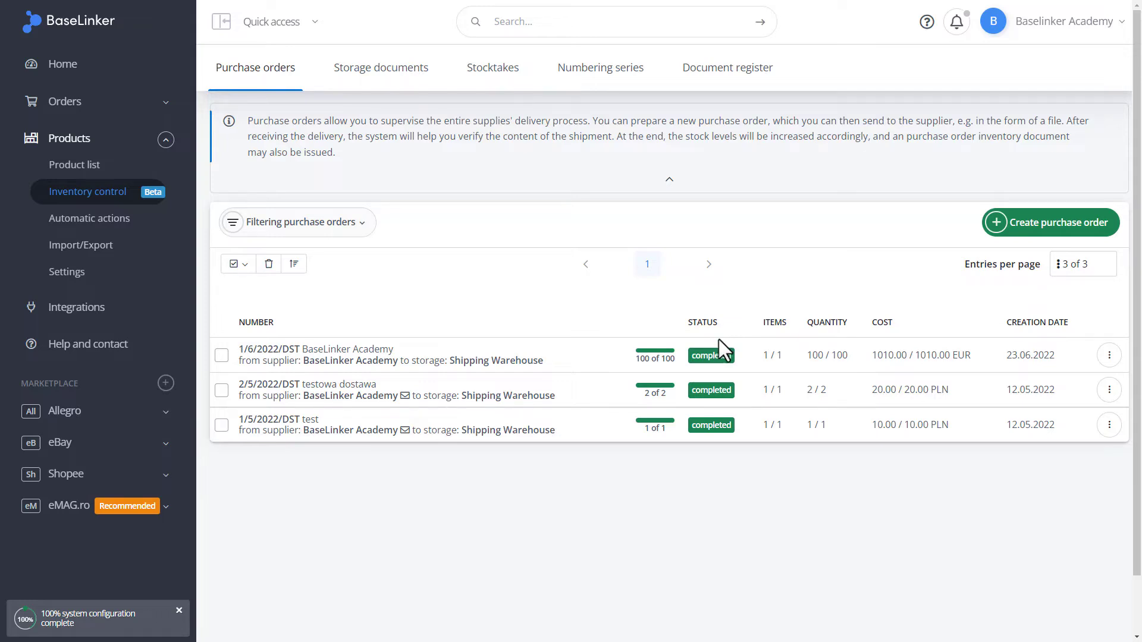
Open the history of BaseLinker Product 56's first Blue variant and expand its latest stock edit
{"action": "left_click", "coordinate": [104, 169]}
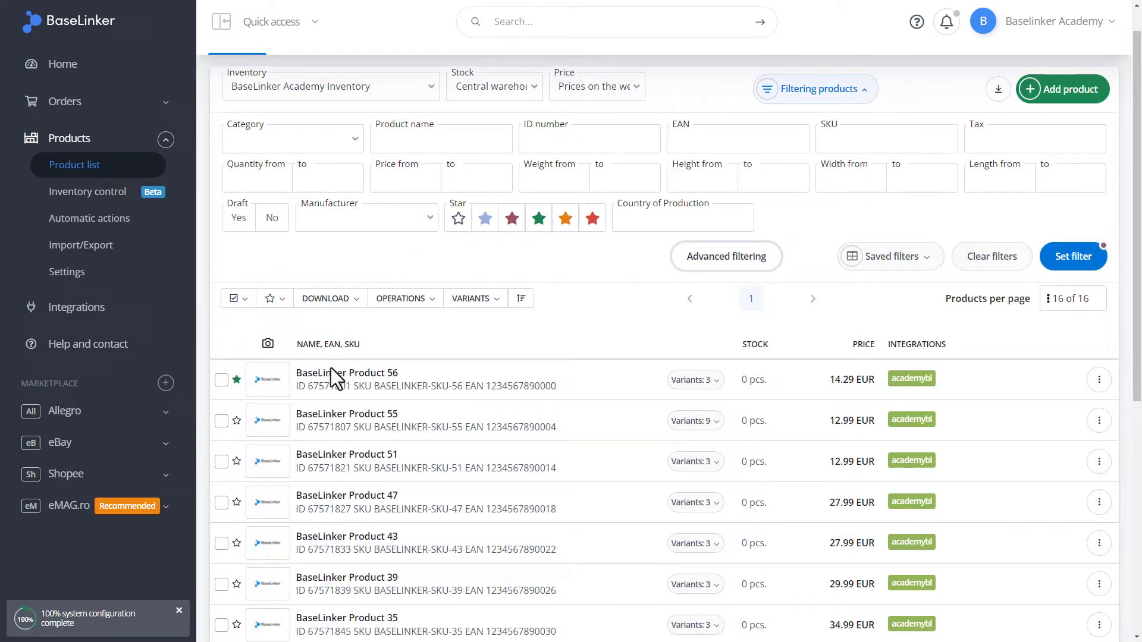
{"action": "left_click", "coordinate": [712, 383]}
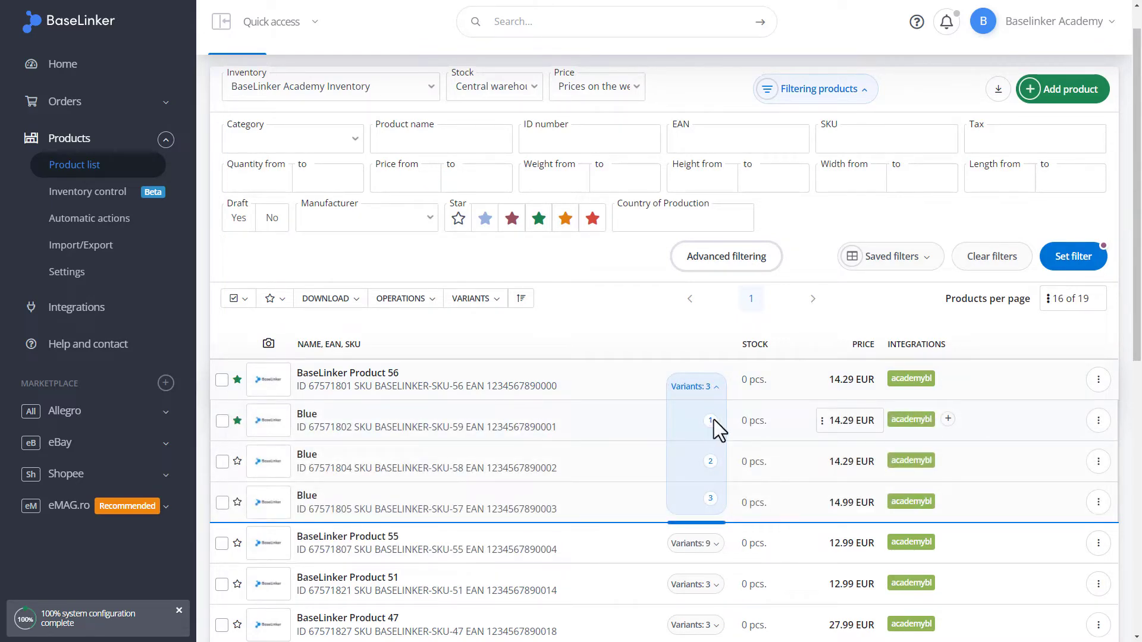
{"action": "left_click", "coordinate": [1098, 421]}
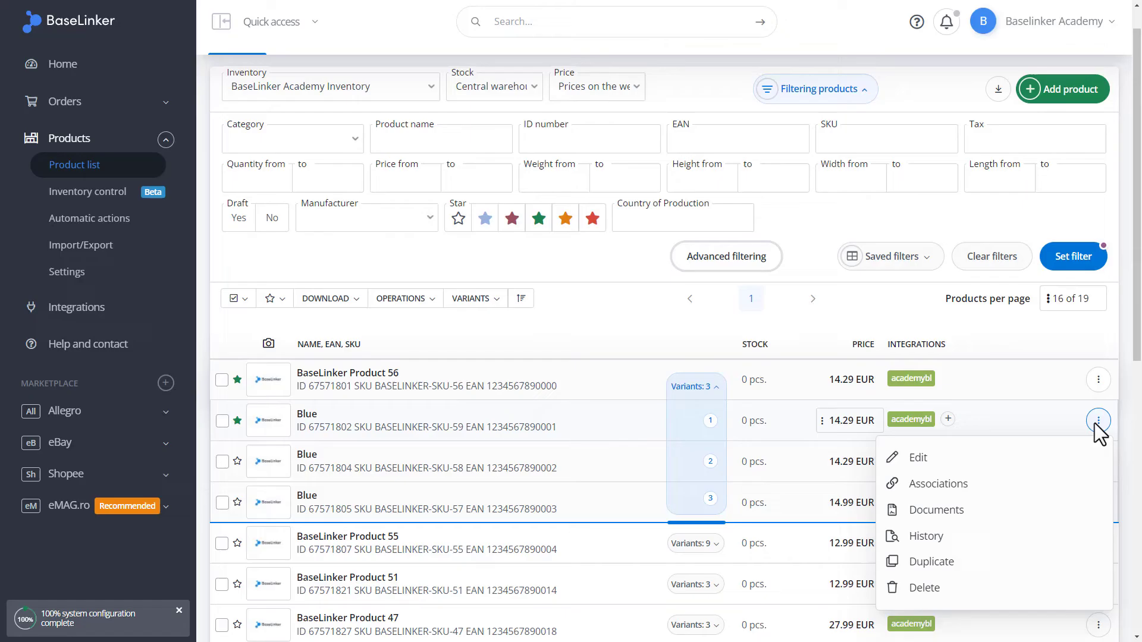
{"action": "left_click", "coordinate": [937, 536]}
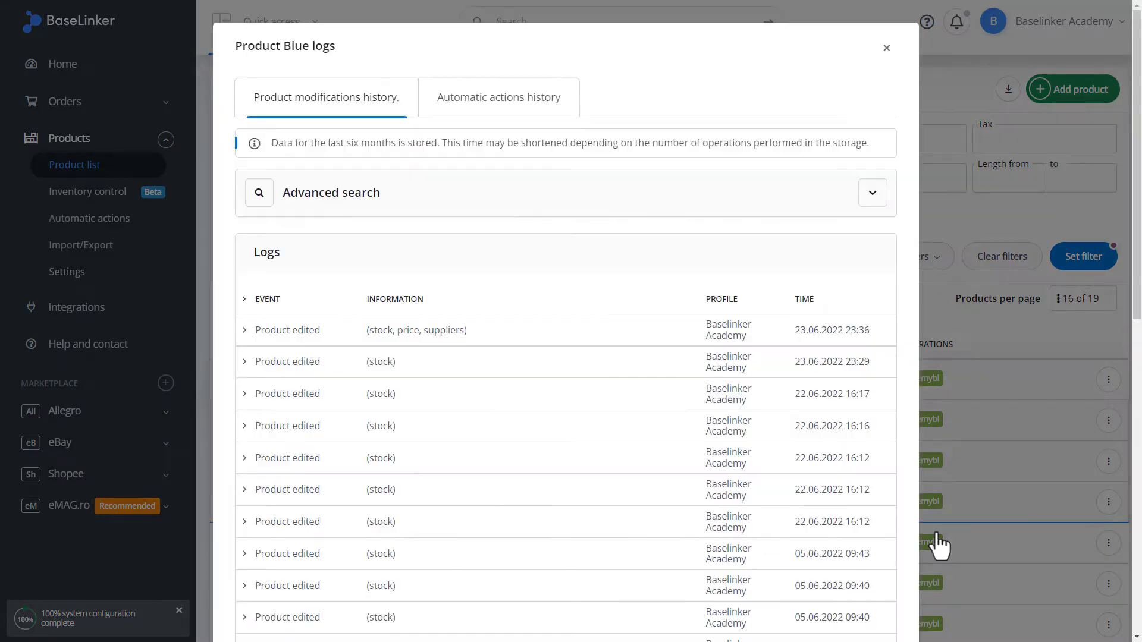
{"action": "left_click", "coordinate": [248, 328]}
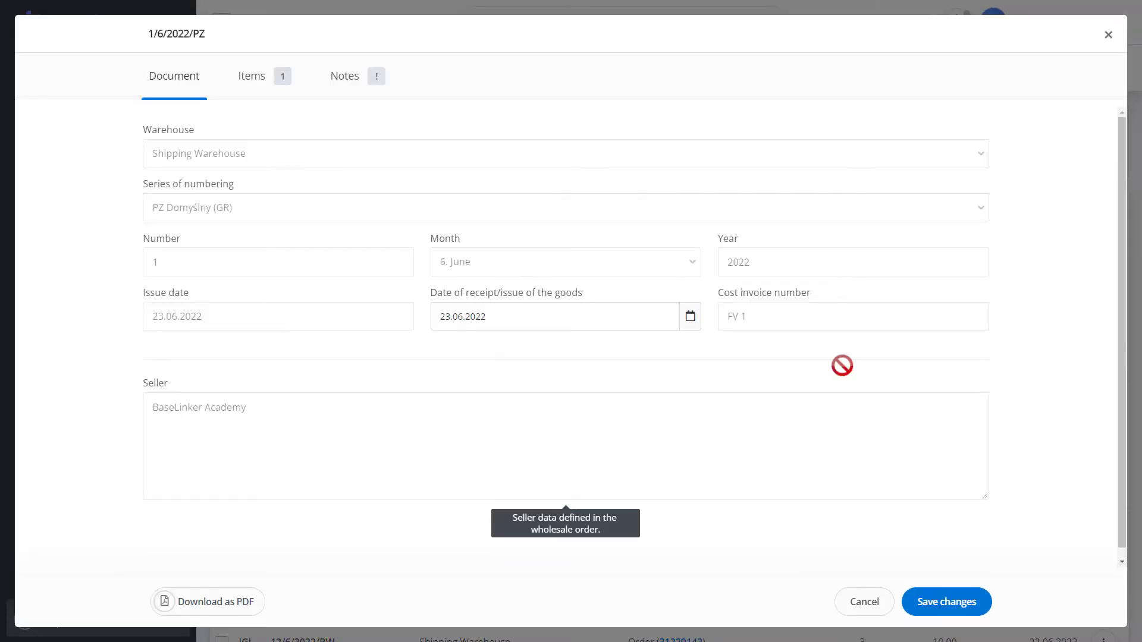
Download goods-received document 1/6/2022/PZ as a PDF, then close it without saving
{"action": "scroll", "coordinate": [842, 365], "scroll_direction": "down", "scroll_amount": 1}
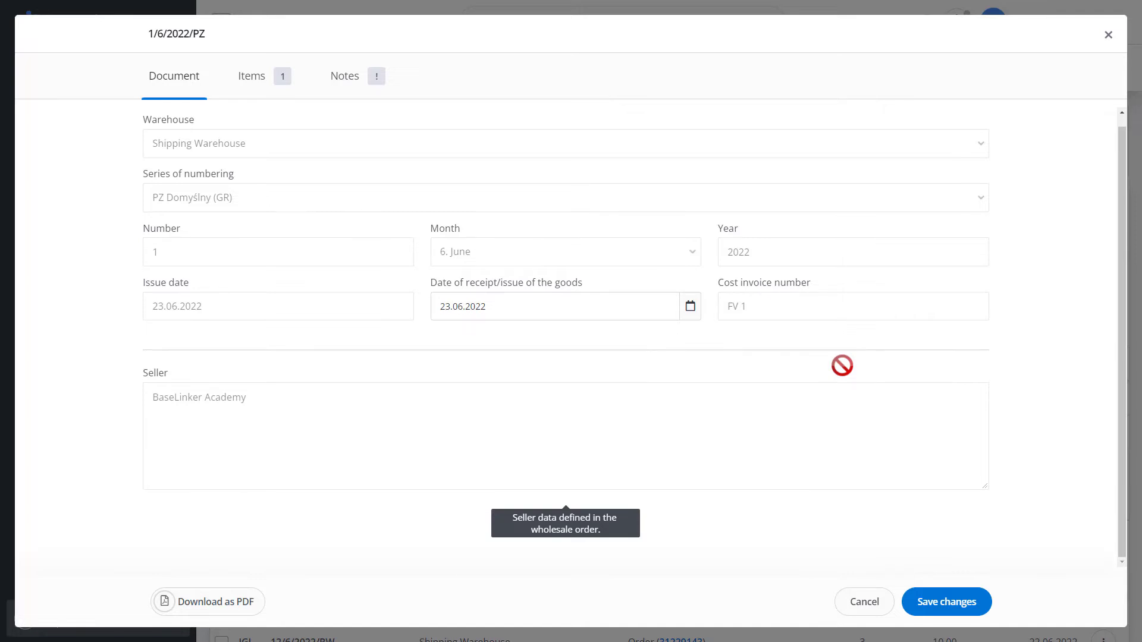
{"action": "scroll", "coordinate": [843, 365], "scroll_direction": "up", "scroll_amount": 1}
{"action": "scroll", "coordinate": [843, 366], "scroll_direction": "down", "scroll_amount": 1}
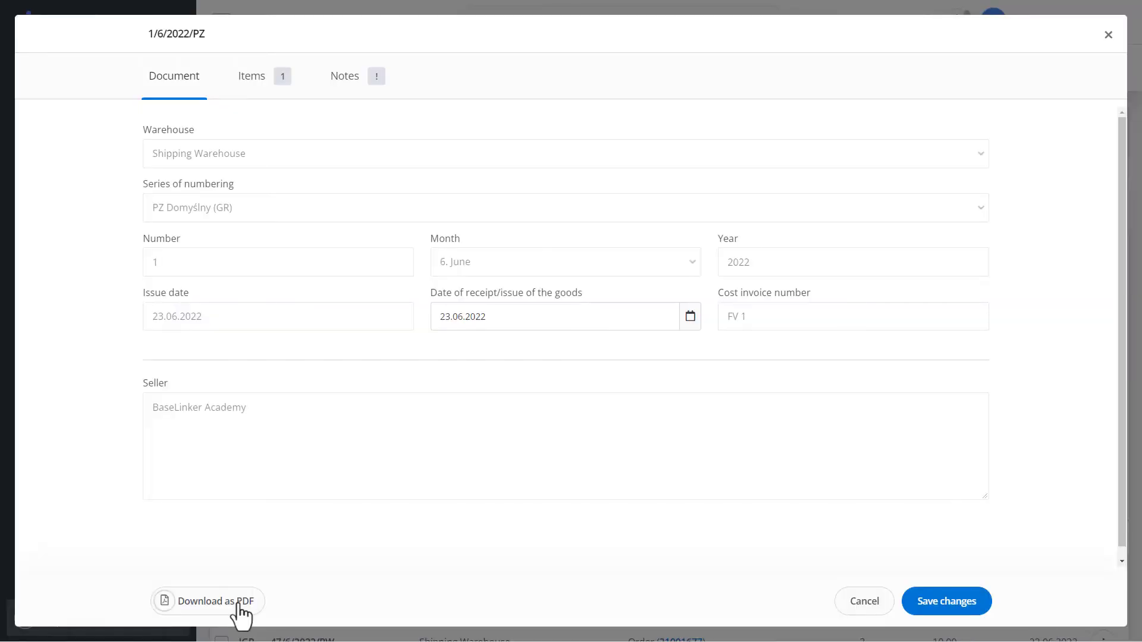
{"action": "left_click", "coordinate": [241, 613]}
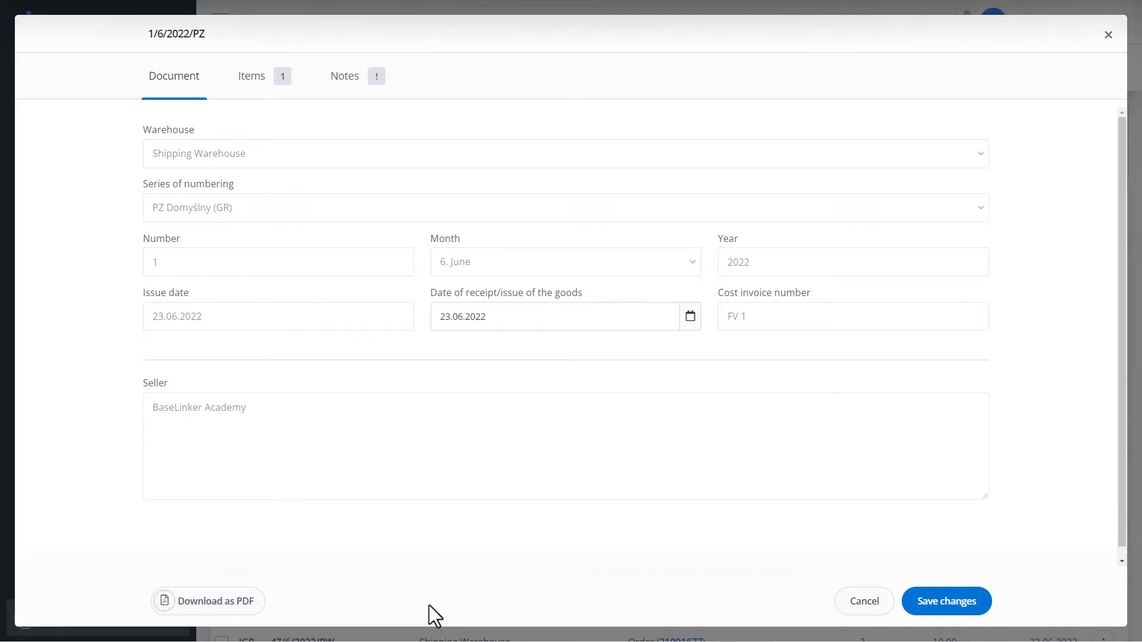
{"action": "left_click", "coordinate": [855, 610]}
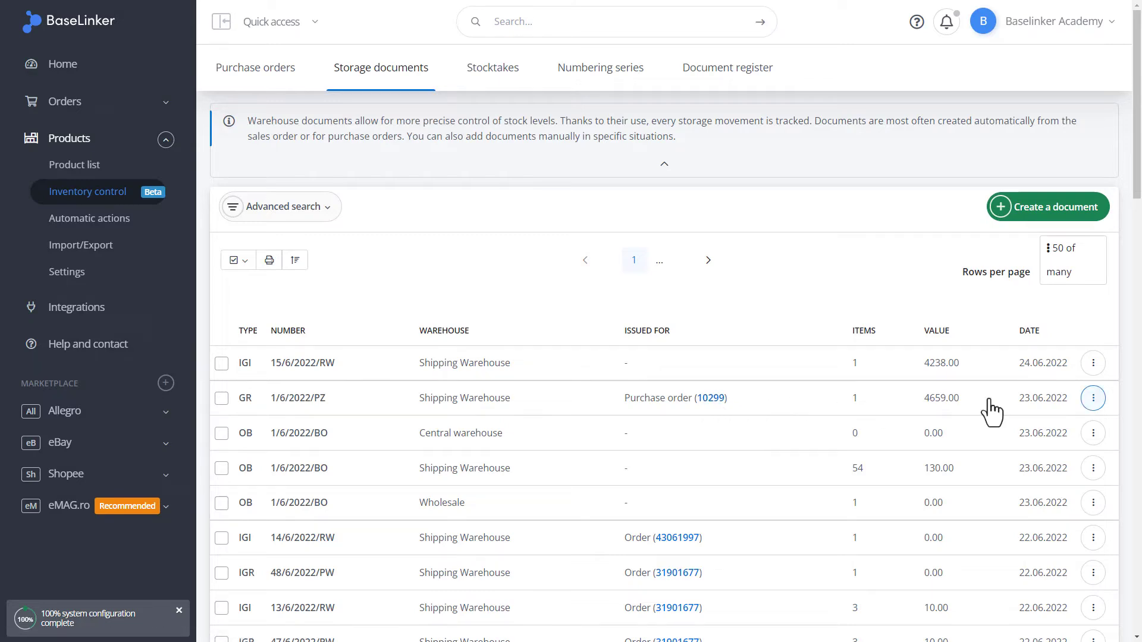
Review the 1/6/2022/PZ logs, one Document creation entry at 23.06.2022 23:36, and close them
{"action": "left_click", "coordinate": [1093, 398]}
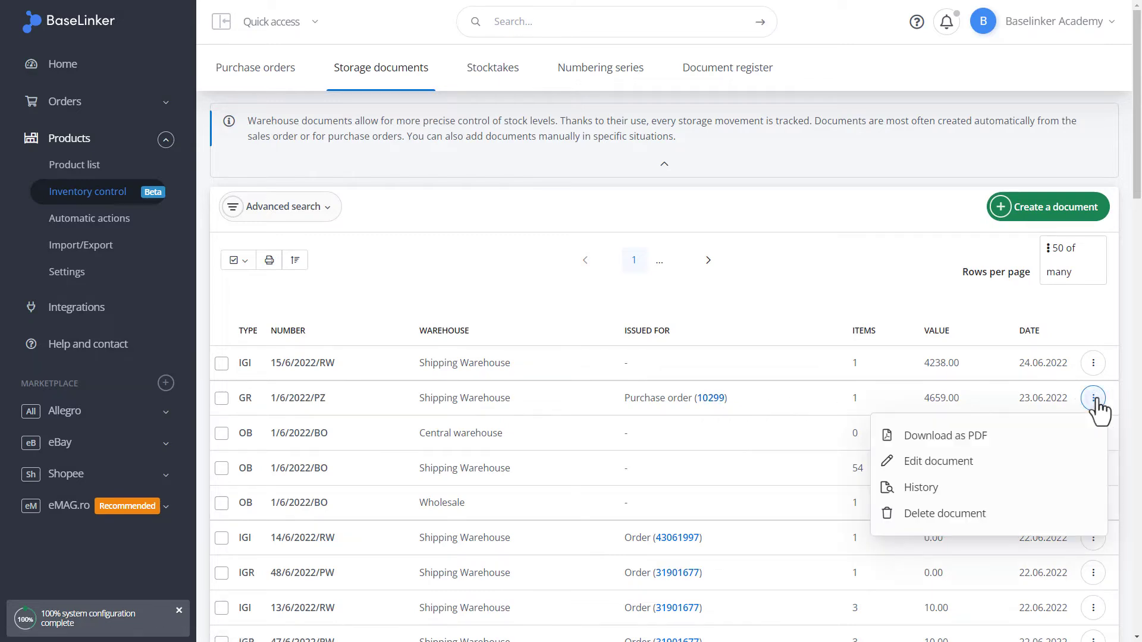
{"action": "left_click", "coordinate": [921, 493]}
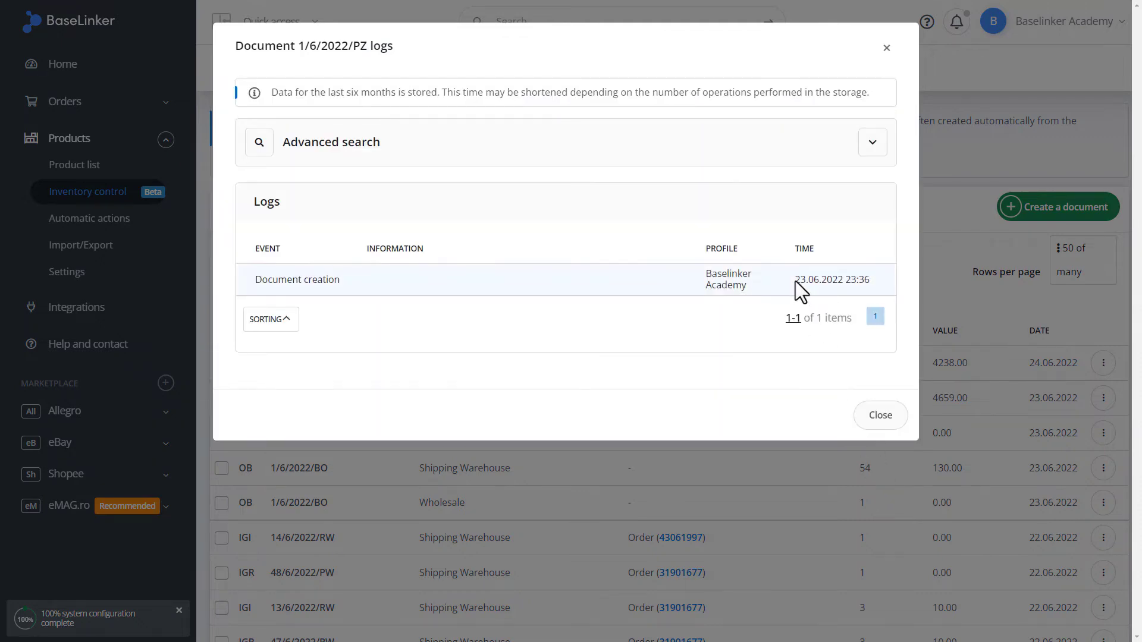
{"action": "left_click_drag", "start_coordinate": [796, 280], "coordinate": [870, 281]}
{"action": "scroll", "coordinate": [873, 280], "scroll_direction": "down", "scroll_amount": 1}
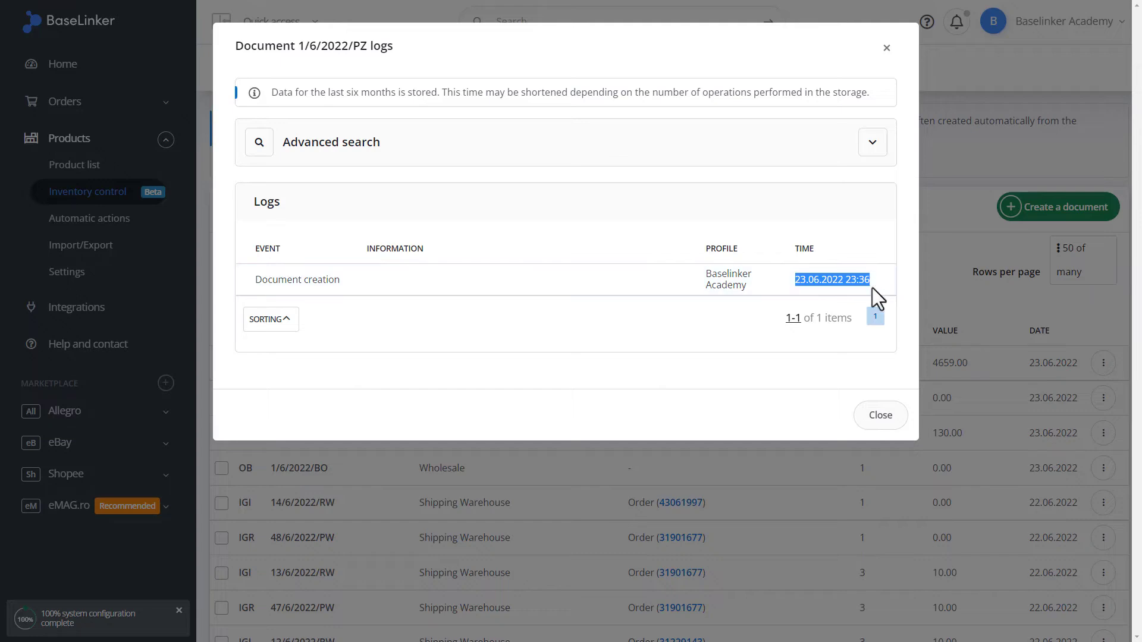
{"action": "left_click", "coordinate": [882, 418]}
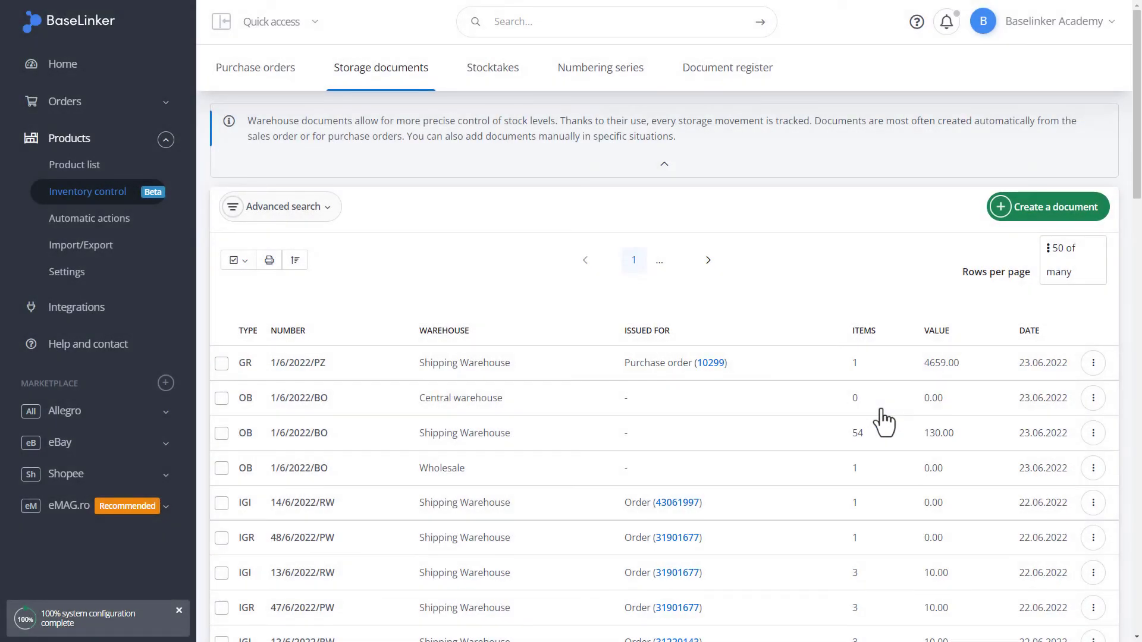
Attempt a GI document and dismiss the notice that GIs come automatically from completed orders
{"action": "left_click", "coordinate": [1038, 209]}
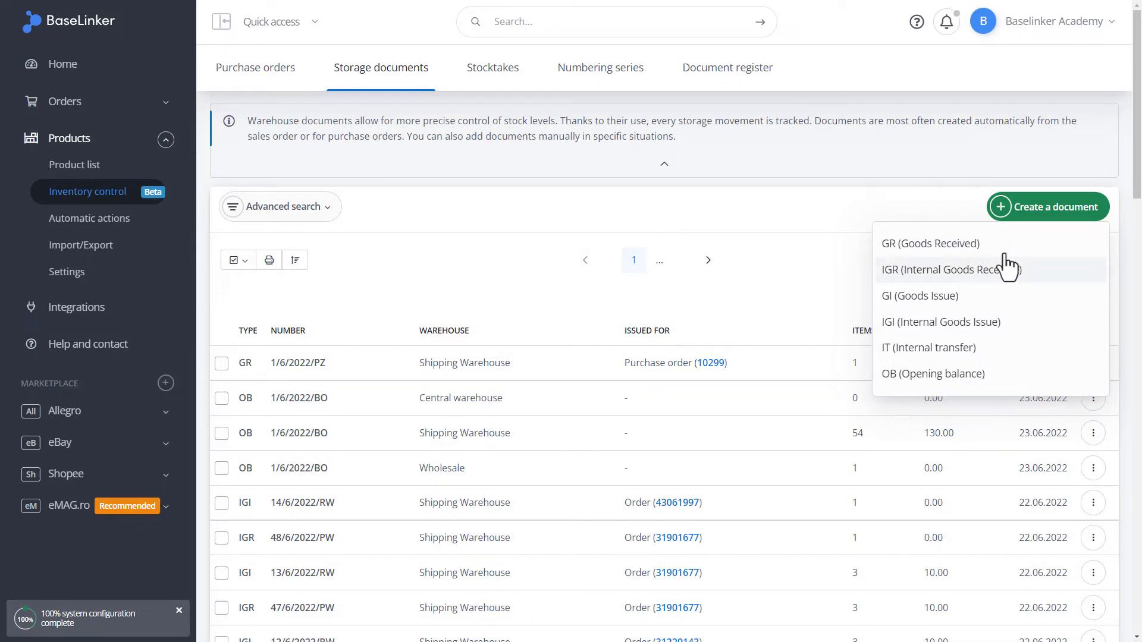
{"action": "left_click", "coordinate": [920, 297]}
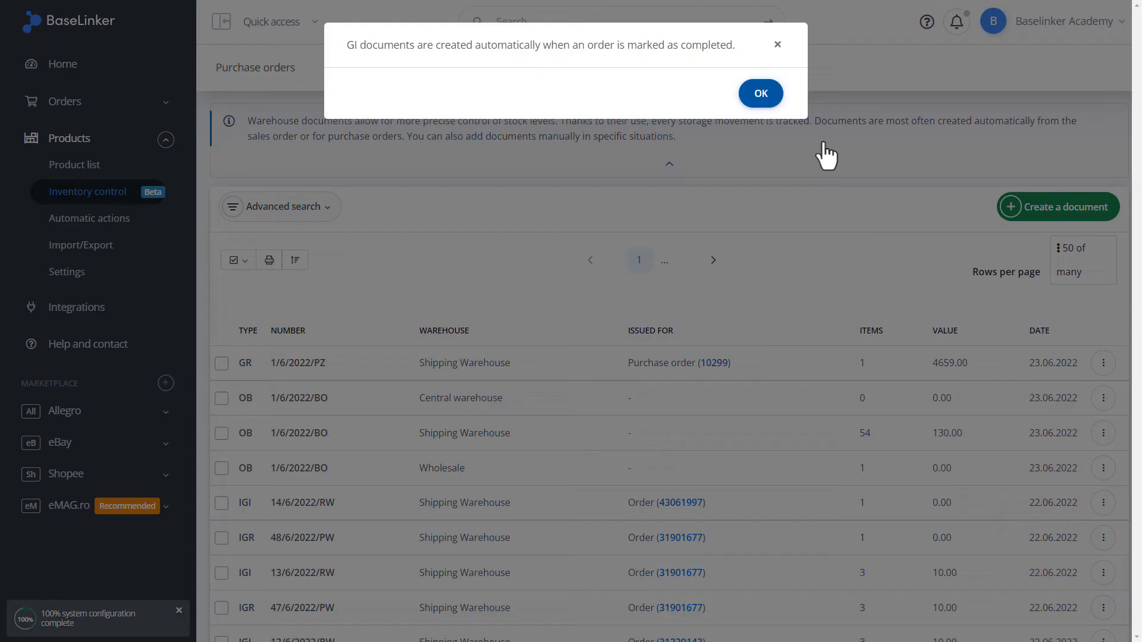
{"action": "left_click", "coordinate": [761, 95]}
{"action": "left_click", "coordinate": [755, 97]}
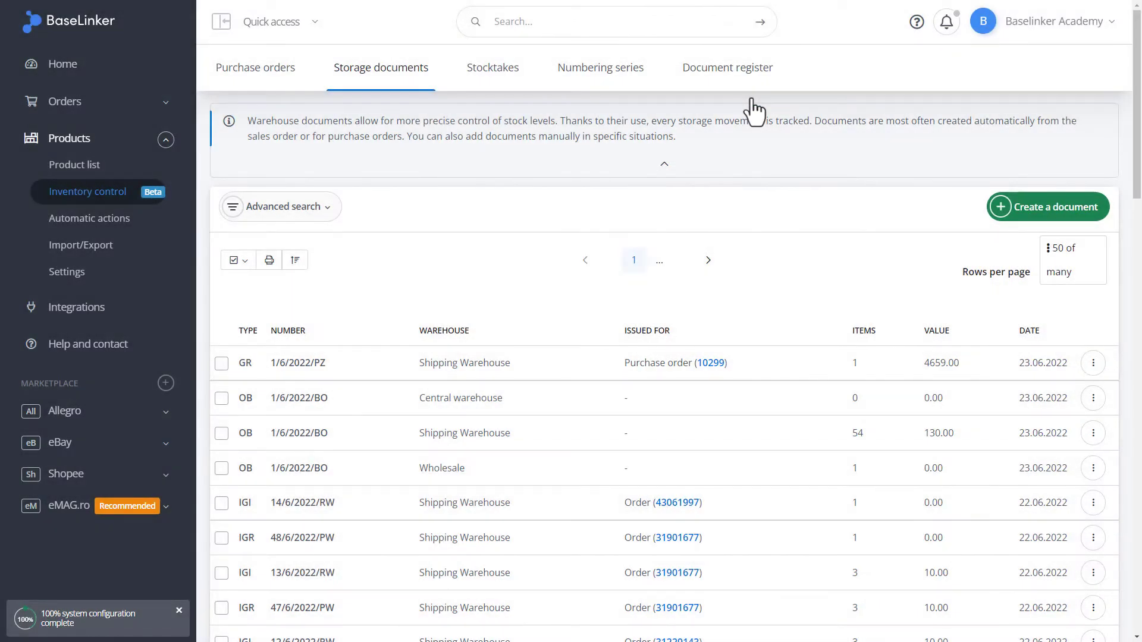
{"action": "left_click", "coordinate": [1027, 205]}
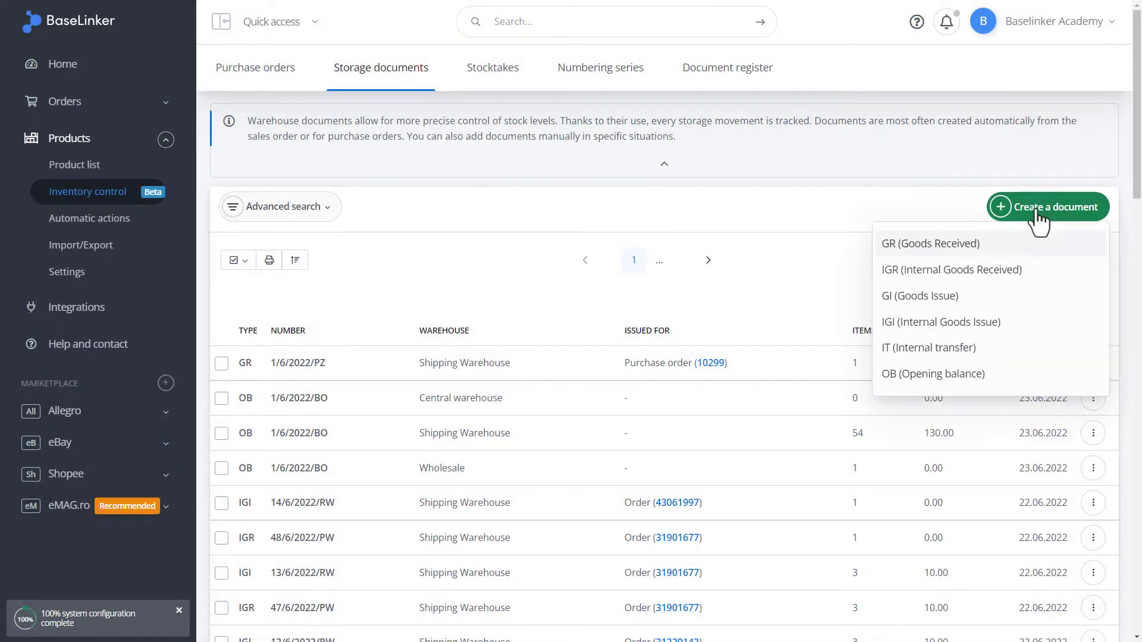
Create internal goods issue 15/6/2022/RW for 100 × BaseLinker Product 56 - Blue from Shipping Warehouse
{"action": "left_click", "coordinate": [909, 326]}
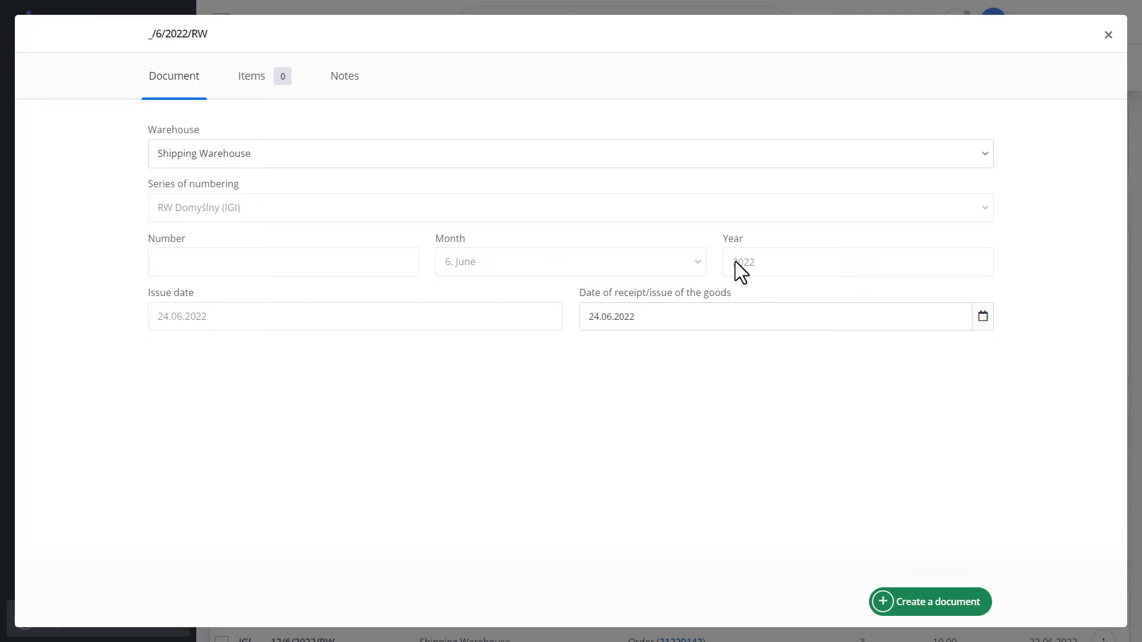
{"action": "left_click", "coordinate": [245, 86]}
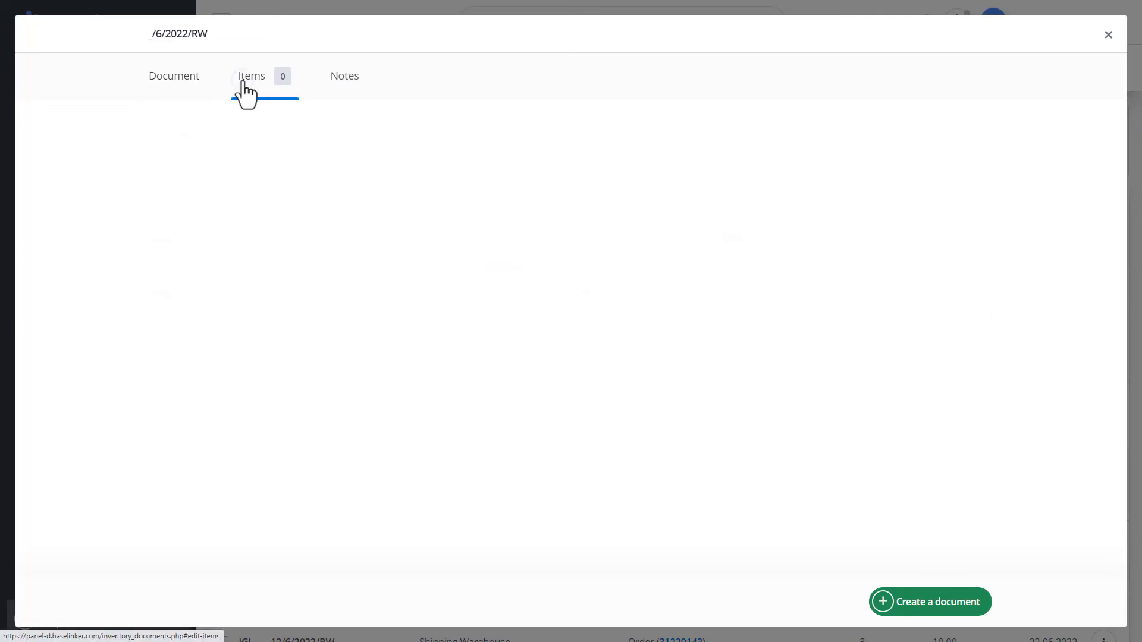
{"action": "left_click", "coordinate": [216, 202]}
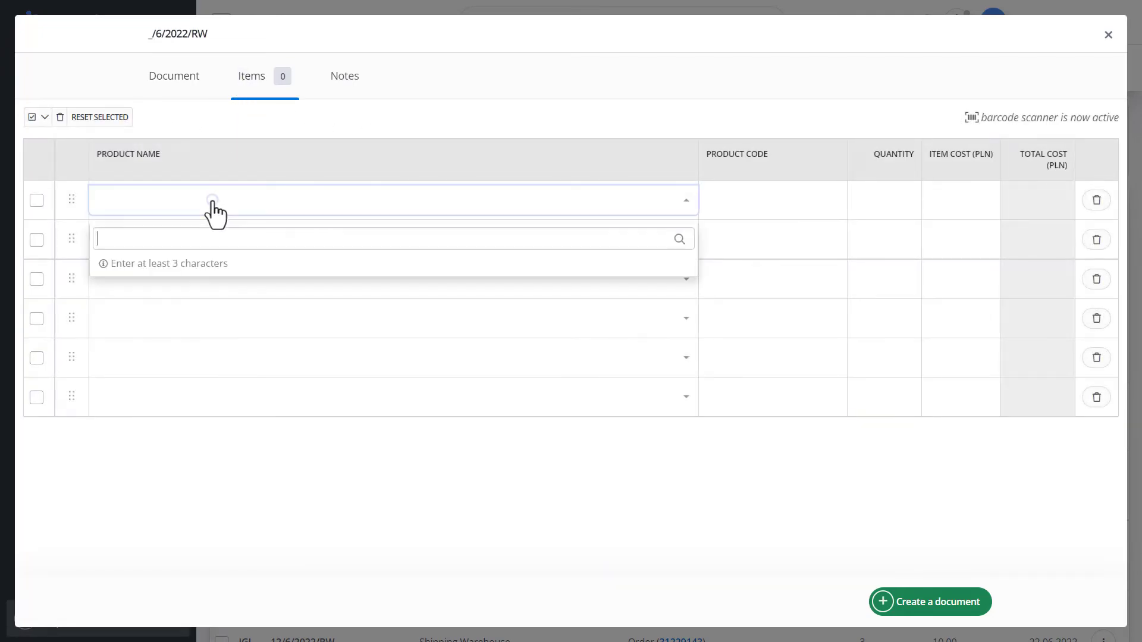
{"action": "type", "text": "baseli"}
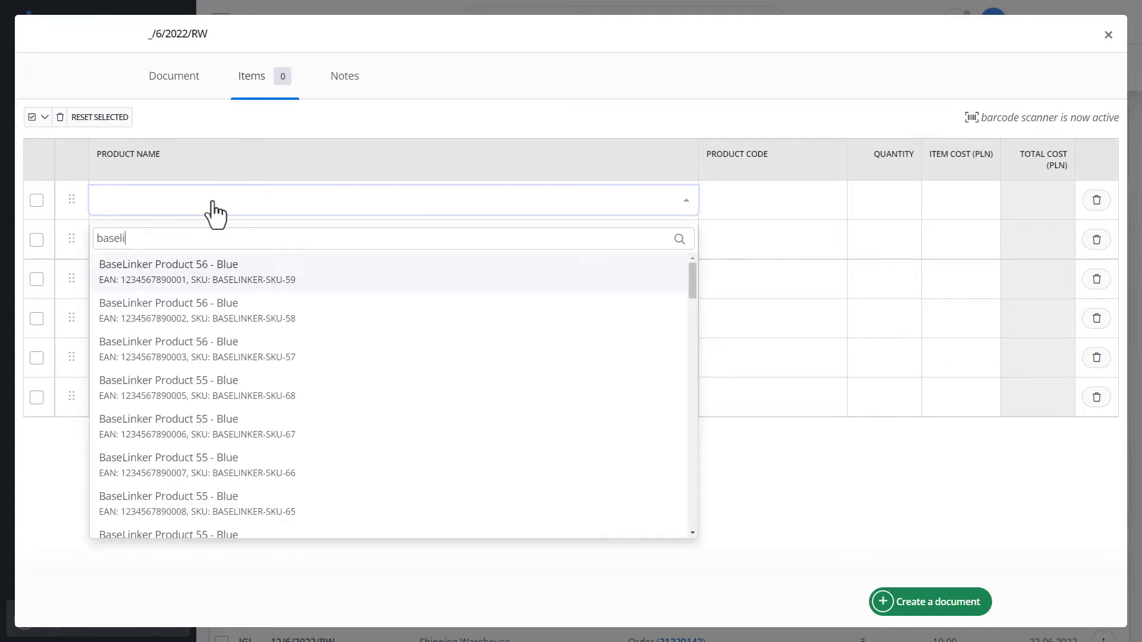
{"action": "left_click", "coordinate": [225, 275]}
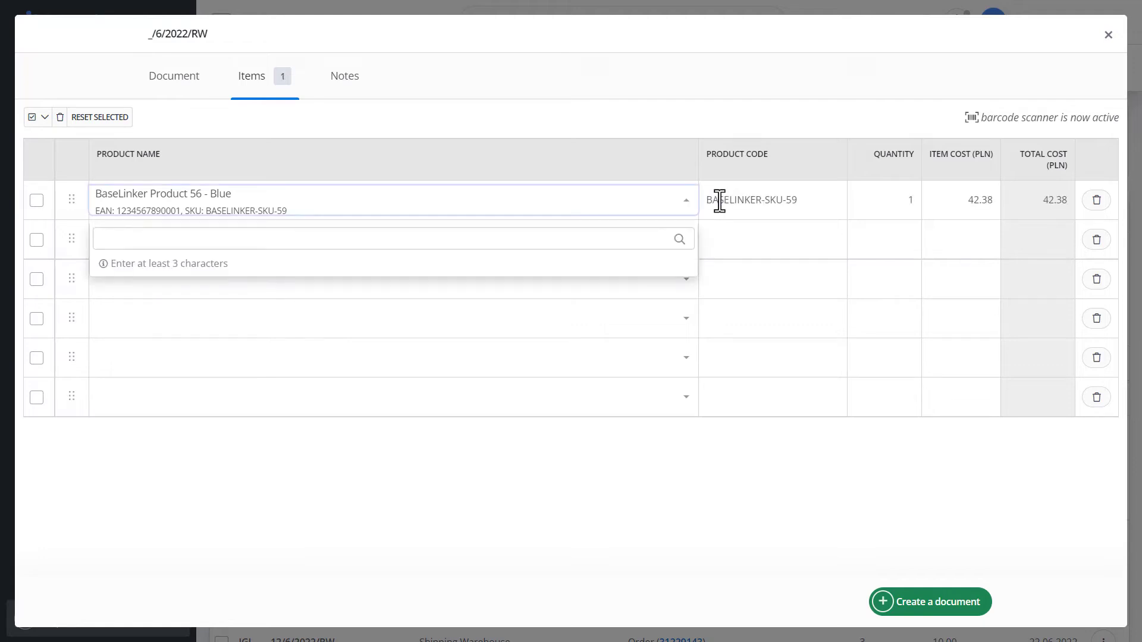
{"action": "left_click", "coordinate": [899, 199]}
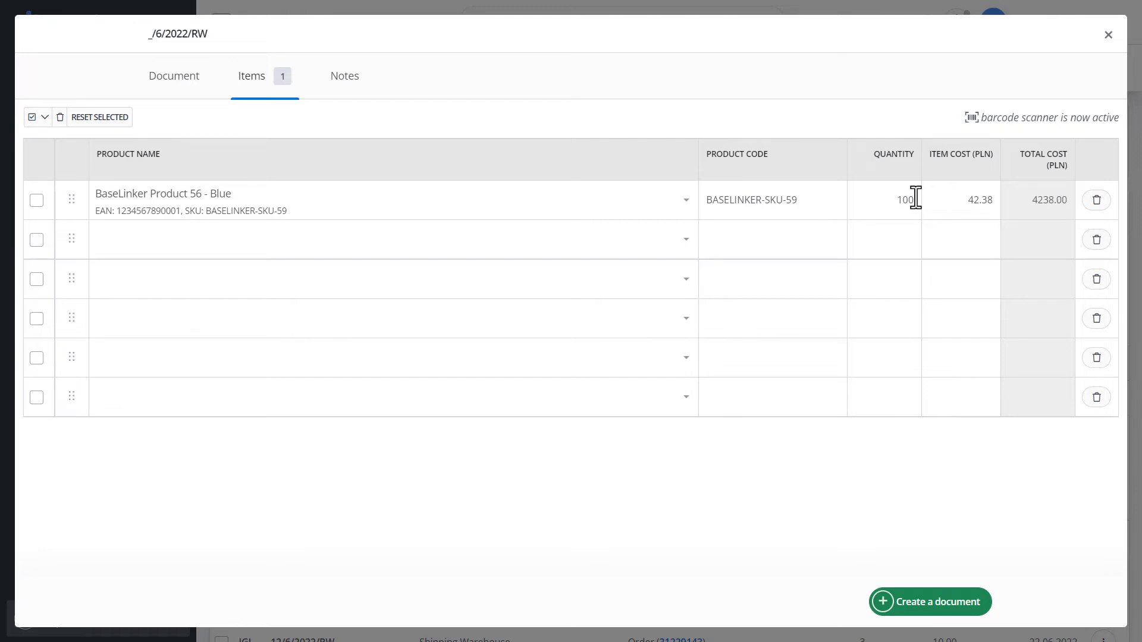
{"action": "left_click", "coordinate": [923, 602]}
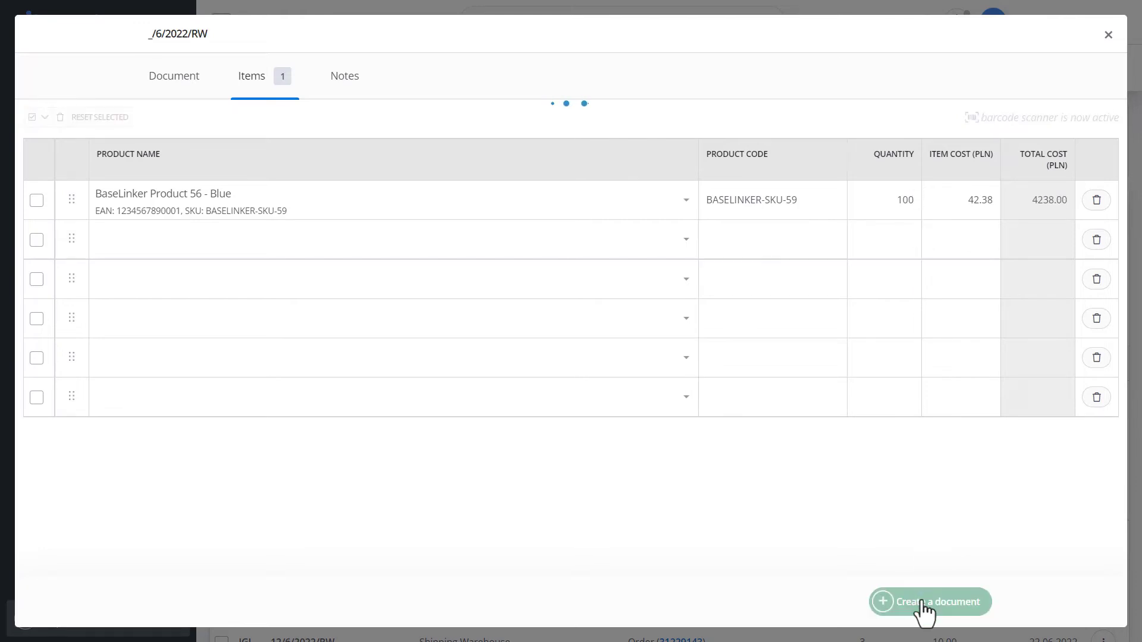
{"action": "left_click", "coordinate": [923, 604]}
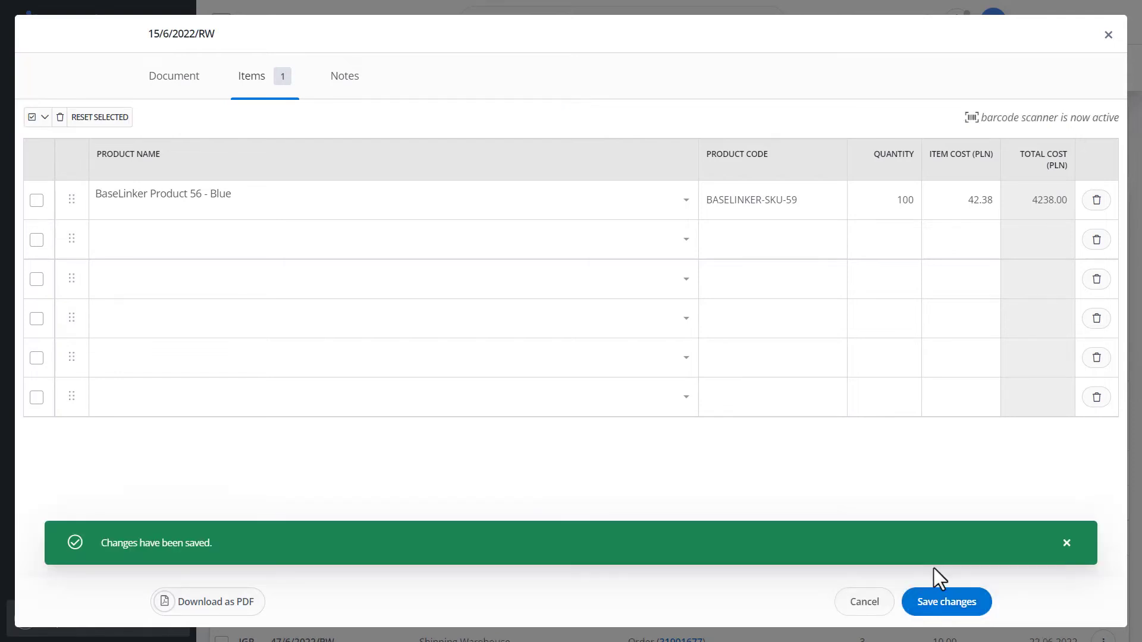
{"action": "left_click", "coordinate": [1108, 34]}
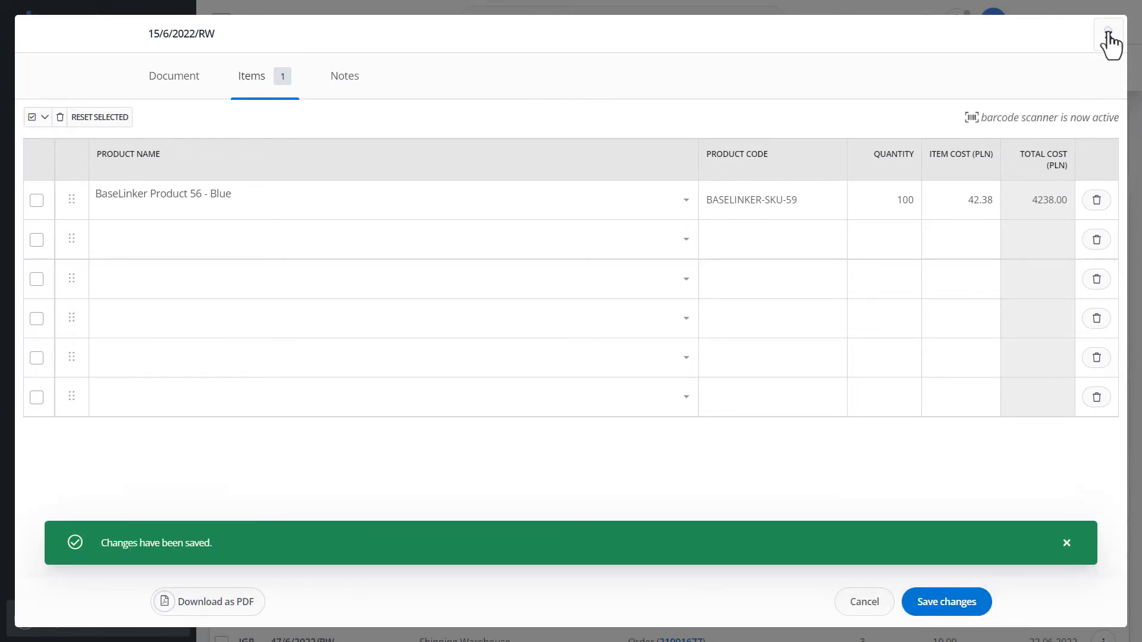
{"action": "mouse_move", "coordinate": [1109, 33]}
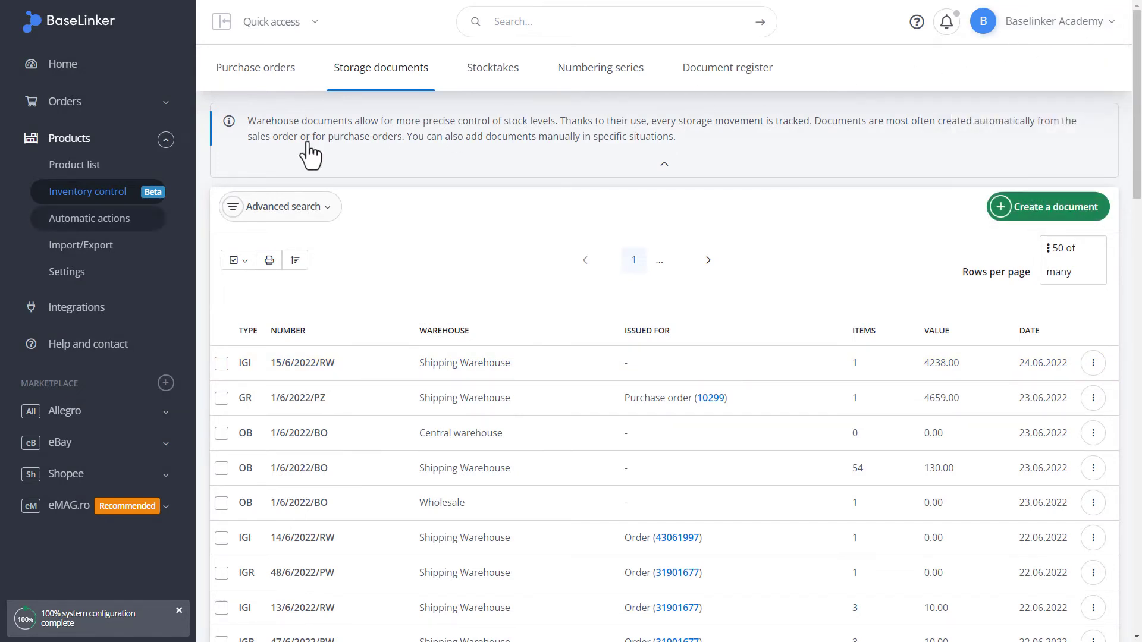
Open the product list and expand BaseLinker Product 56's three Blue variants
{"action": "left_click", "coordinate": [114, 171]}
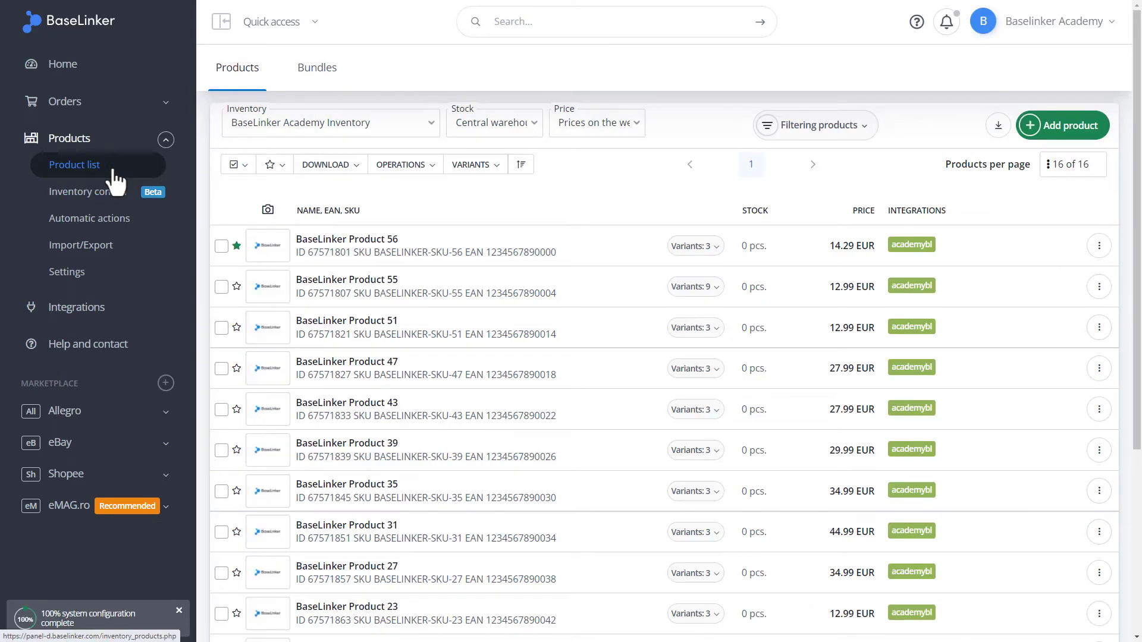
{"action": "left_click", "coordinate": [716, 250]}
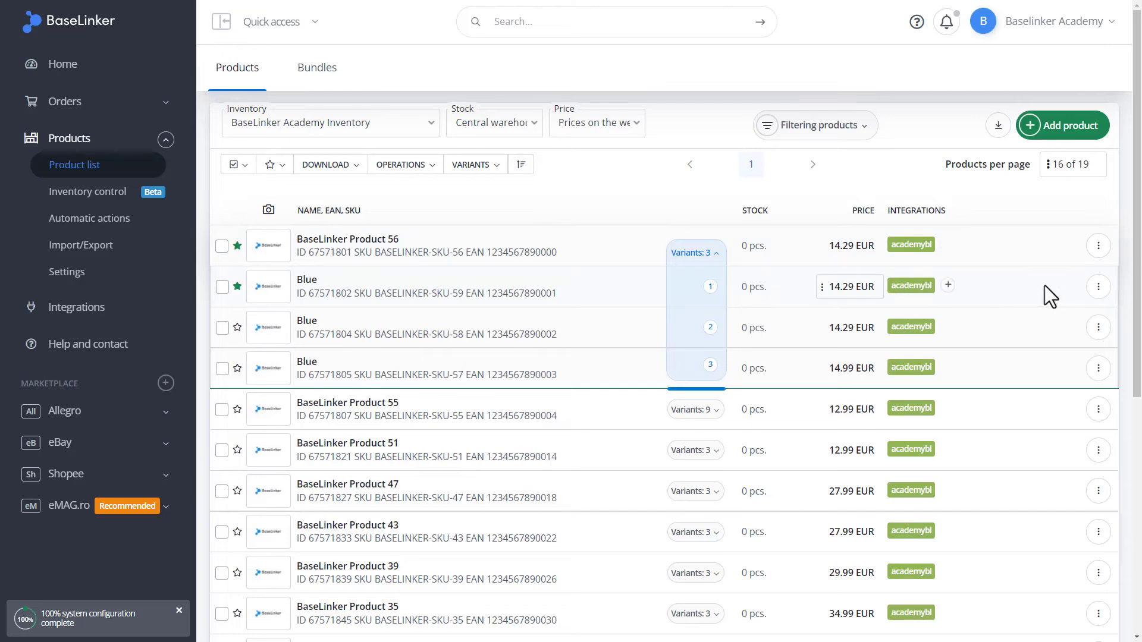
Open the Blue variant's history entry showing stock 113 → 13 and its document 15/6/2022/RW
{"action": "left_click", "coordinate": [1099, 286]}
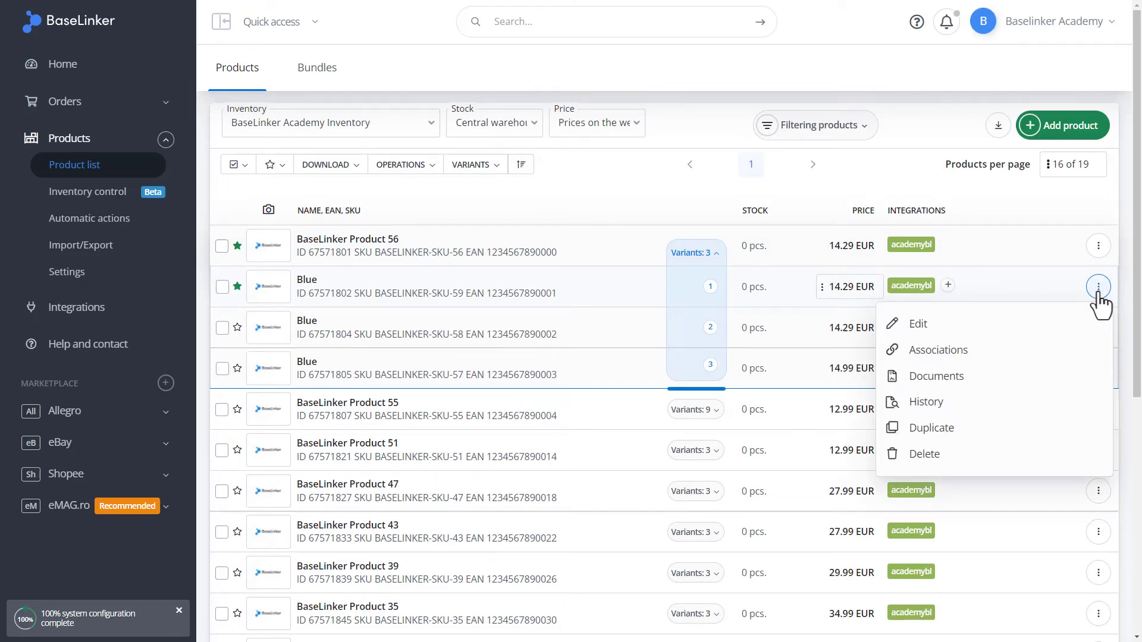
{"action": "left_click", "coordinate": [941, 402]}
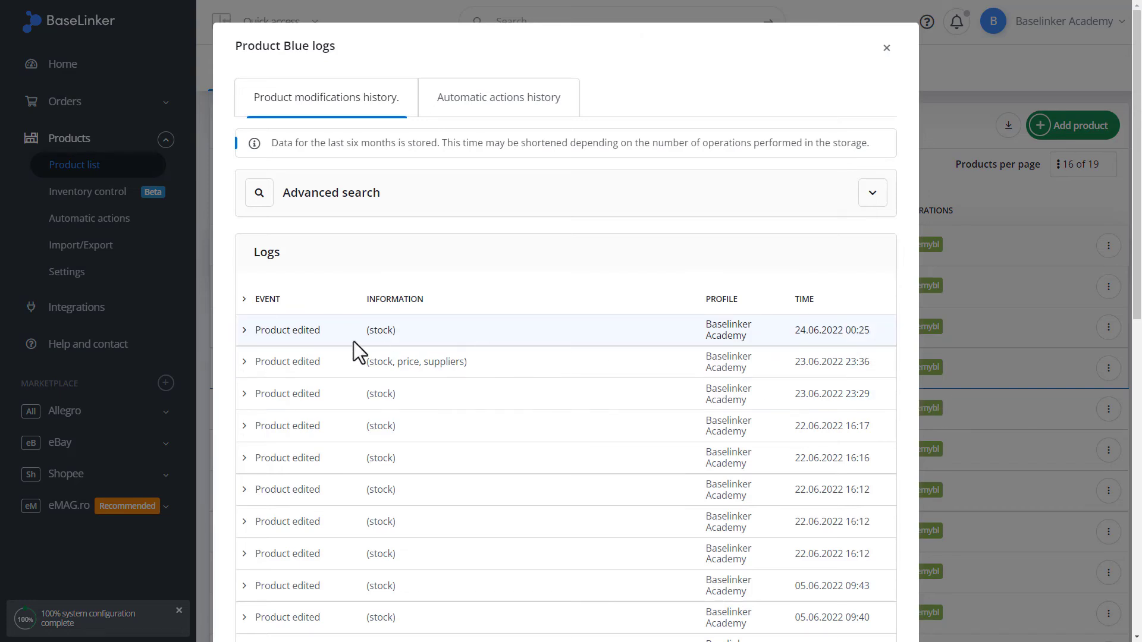
{"action": "left_click", "coordinate": [244, 331]}
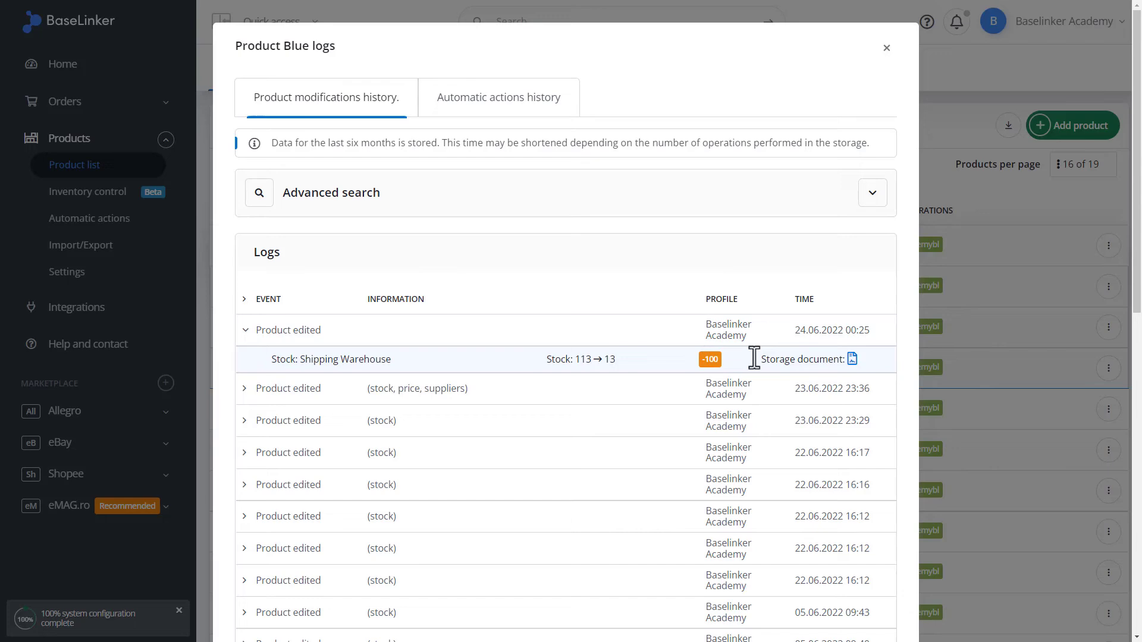
{"action": "left_click", "coordinate": [851, 368]}
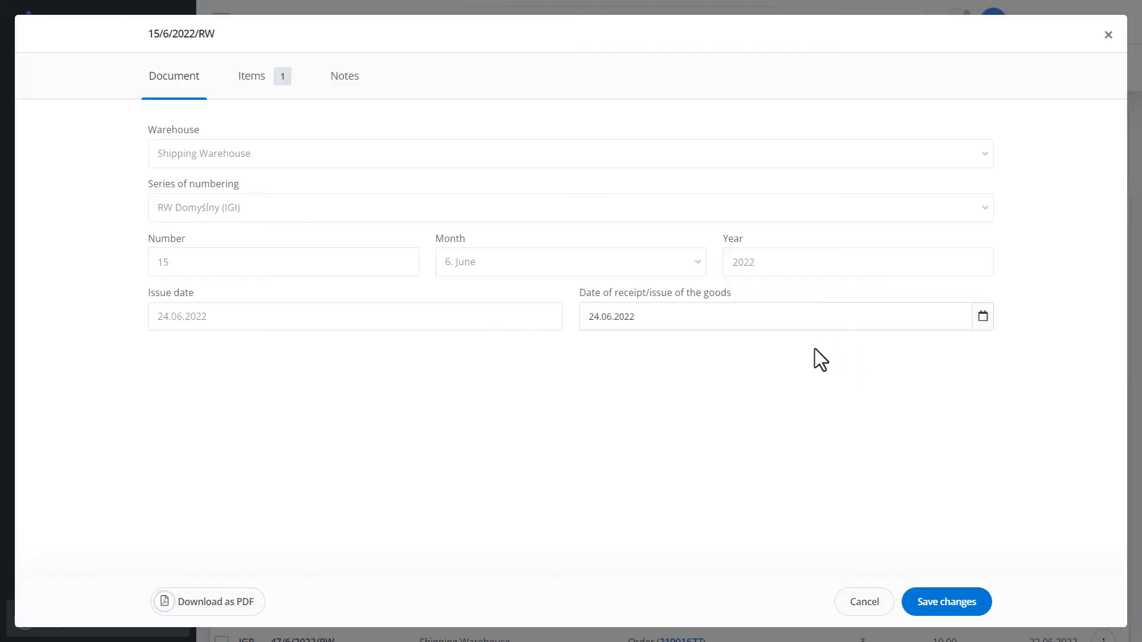
{"action": "left_click_drag", "start_coordinate": [145, 35], "coordinate": [220, 31]}
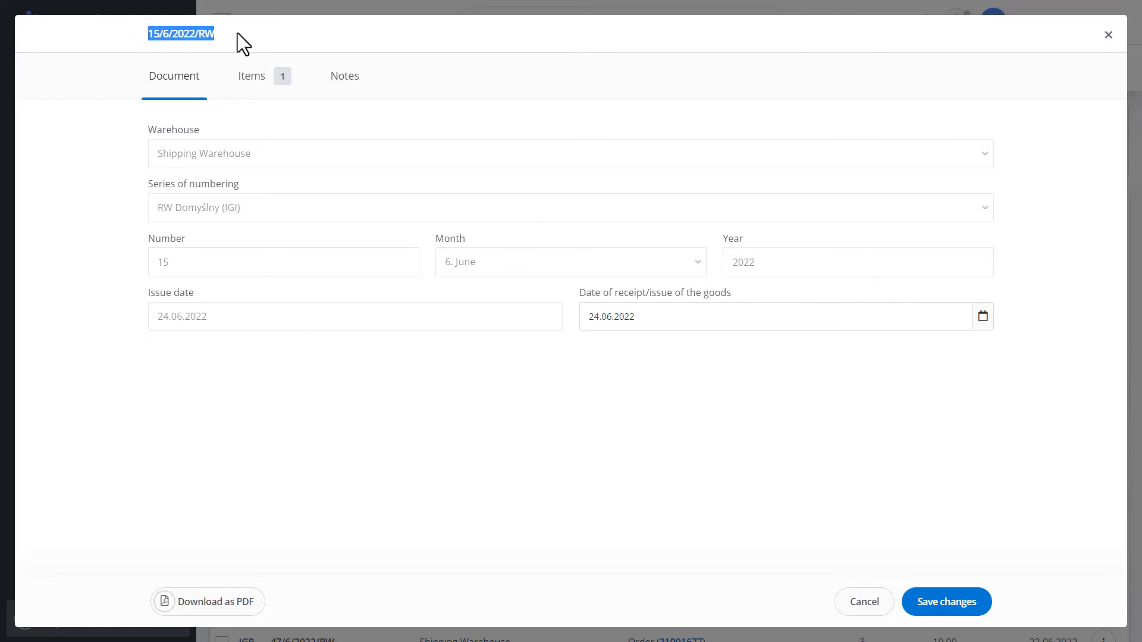
{"action": "left_click", "coordinate": [238, 33]}
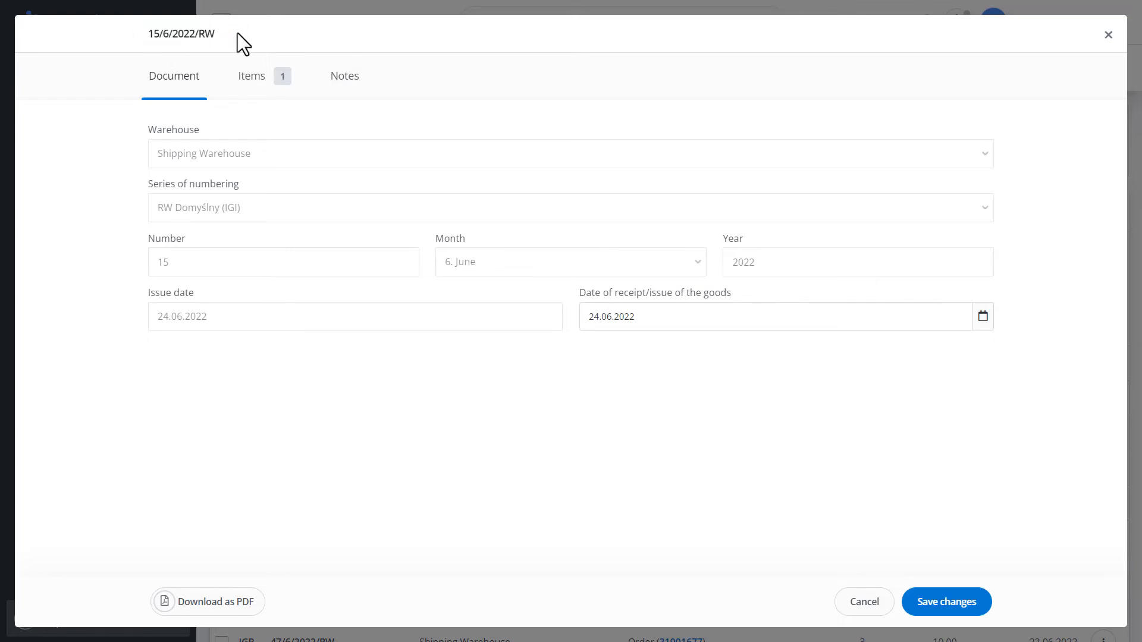
Start an internal transfer from Shipping Warehouse with Central warehouse as the target
{"action": "left_click", "coordinate": [1108, 35]}
{"action": "mouse_move", "coordinate": [1108, 35]}
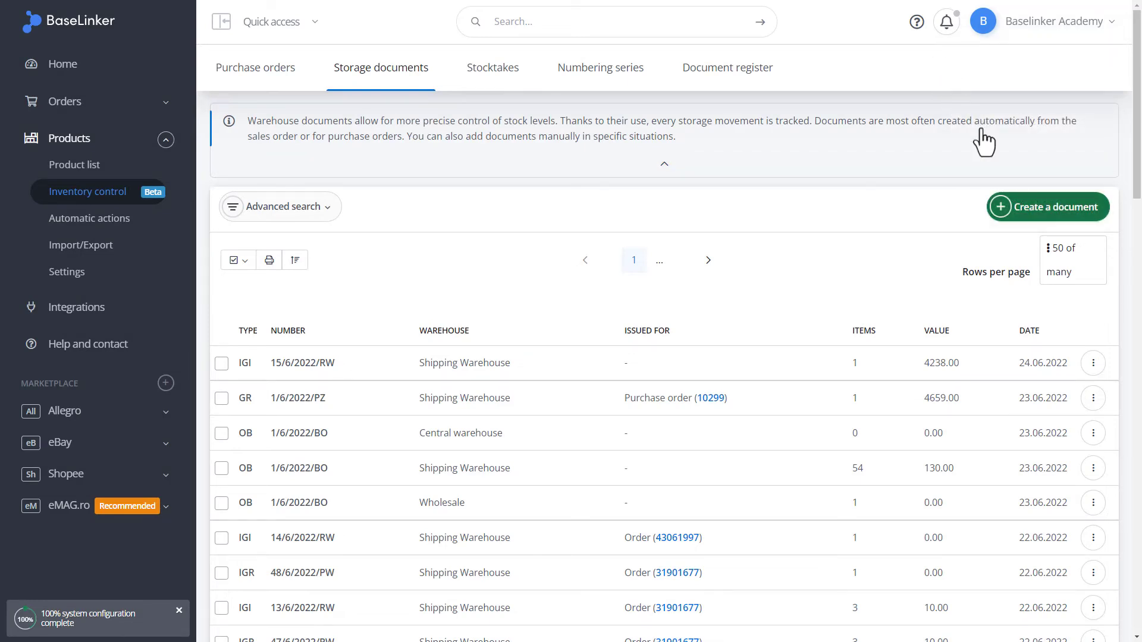
{"action": "left_click", "coordinate": [1042, 209]}
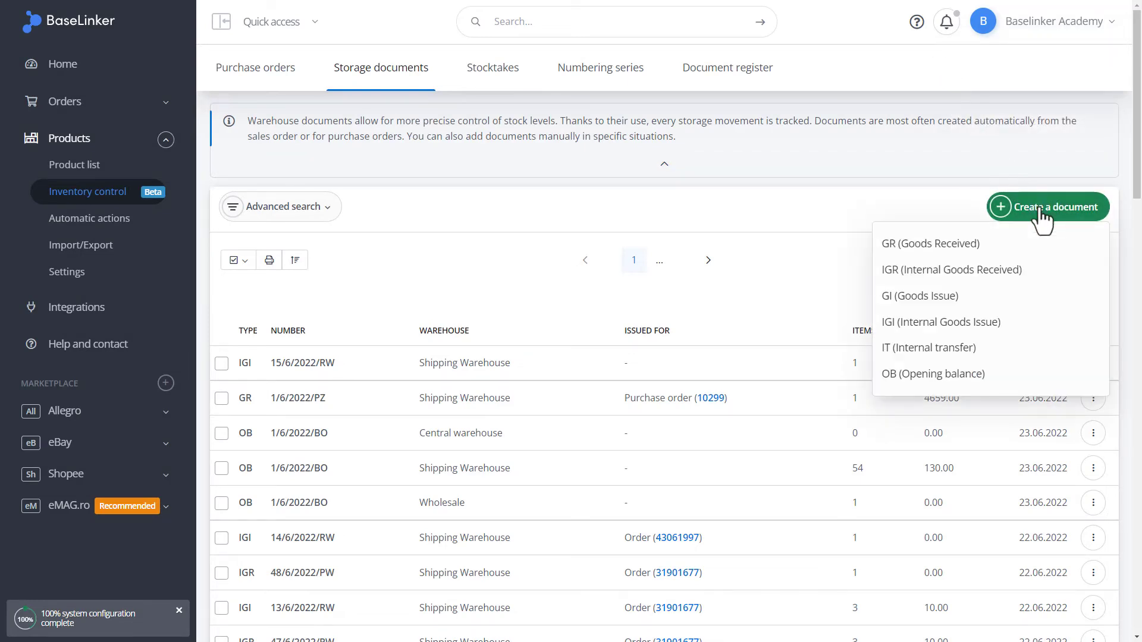
{"action": "left_click", "coordinate": [998, 352]}
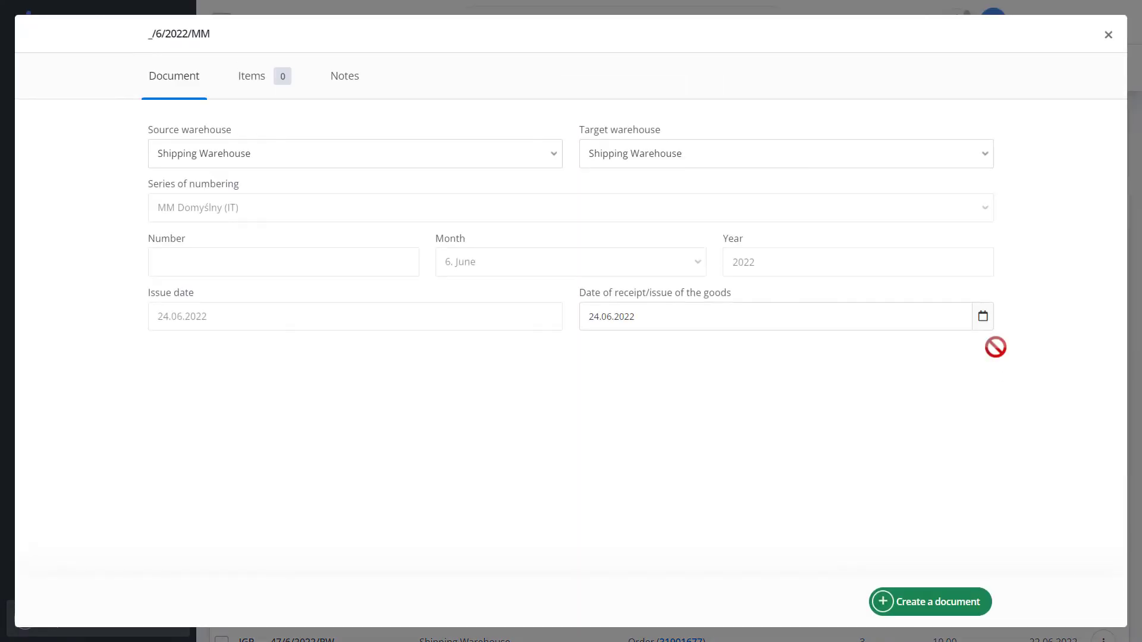
{"action": "left_click", "coordinate": [908, 158]}
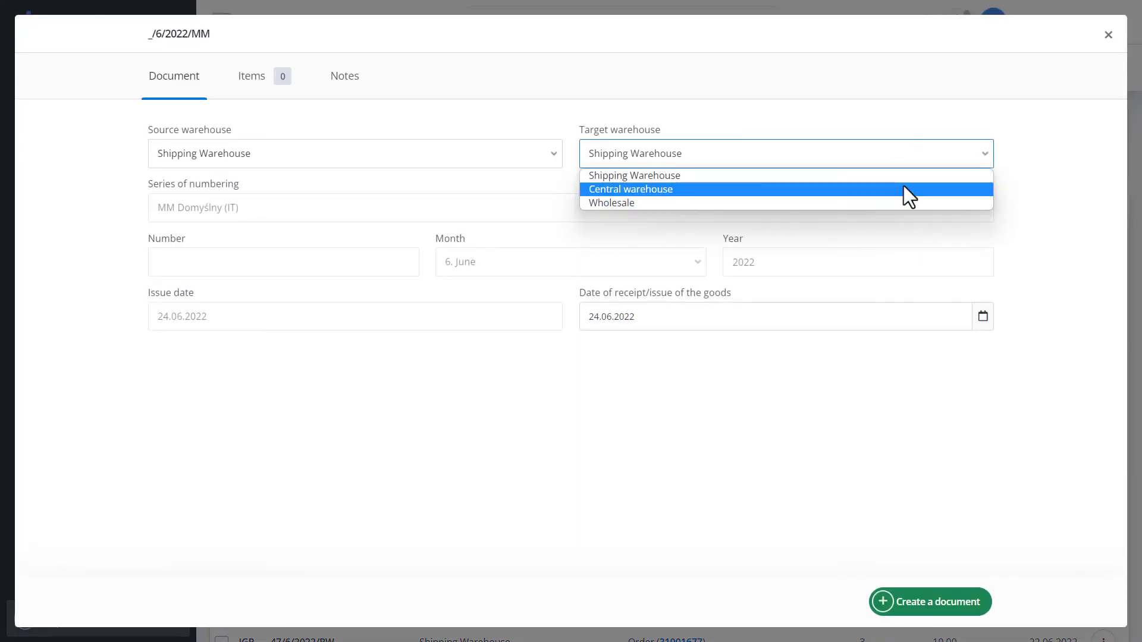
{"action": "left_click", "coordinate": [904, 187]}
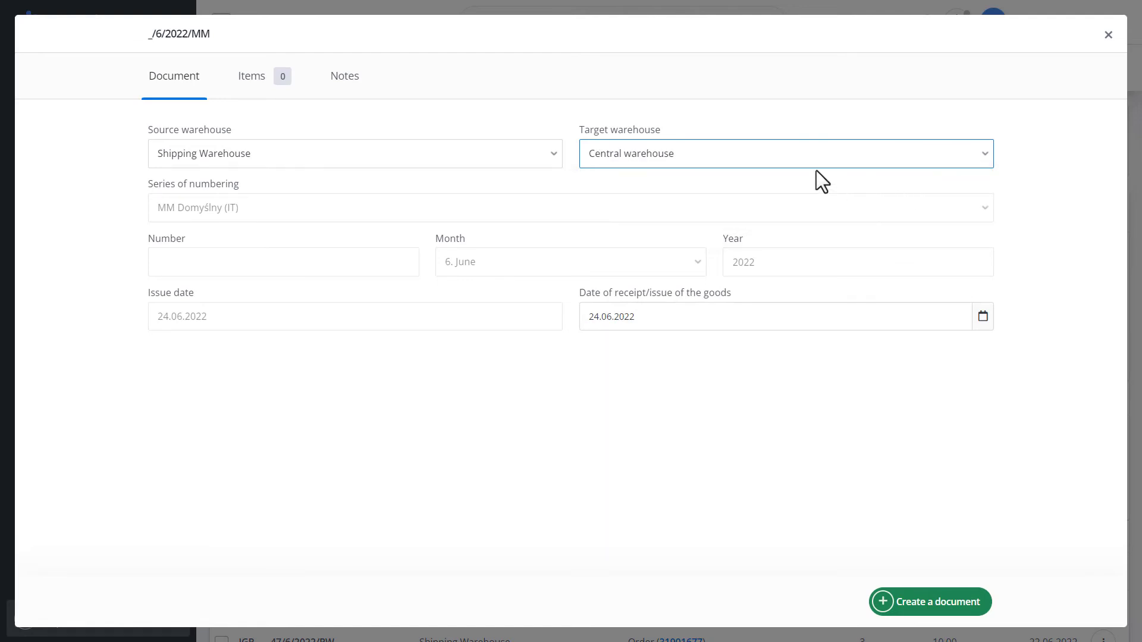
Add 10 × BaseLinker Product 56 - Blue to the transfer, then create and save it
{"action": "left_click", "coordinate": [255, 73]}
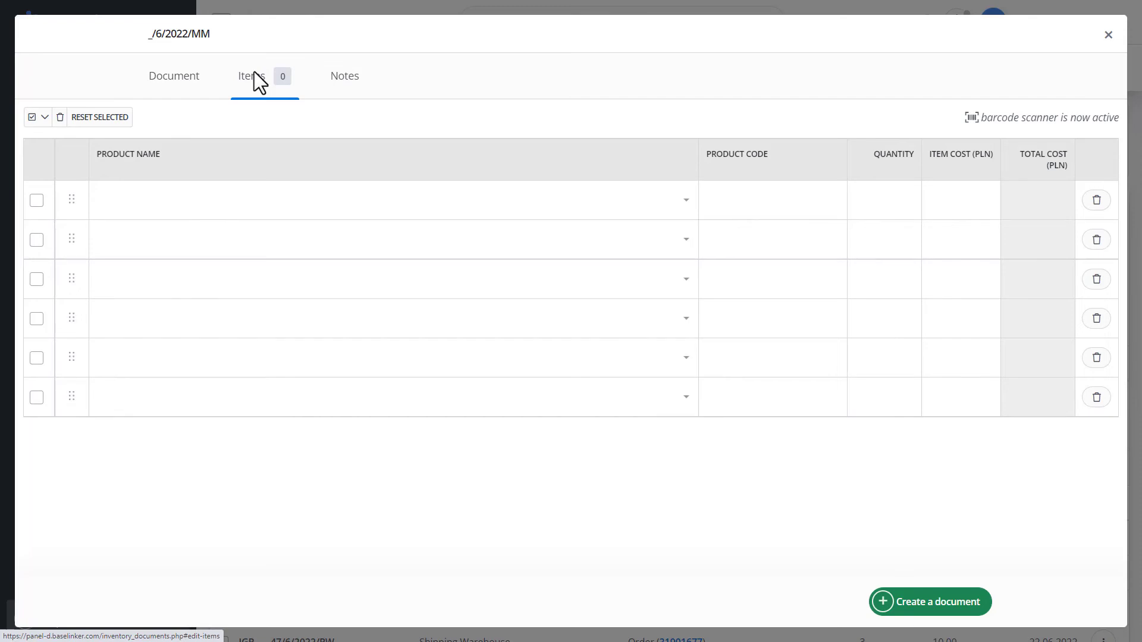
{"action": "left_click", "coordinate": [238, 205]}
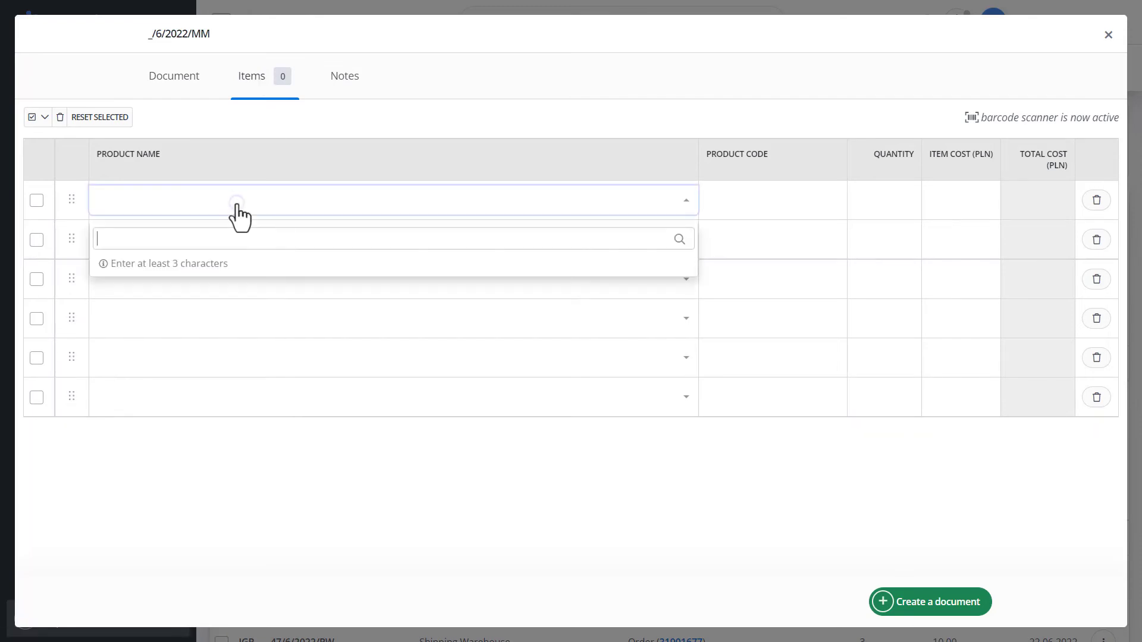
{"action": "type", "text": "baselin"}
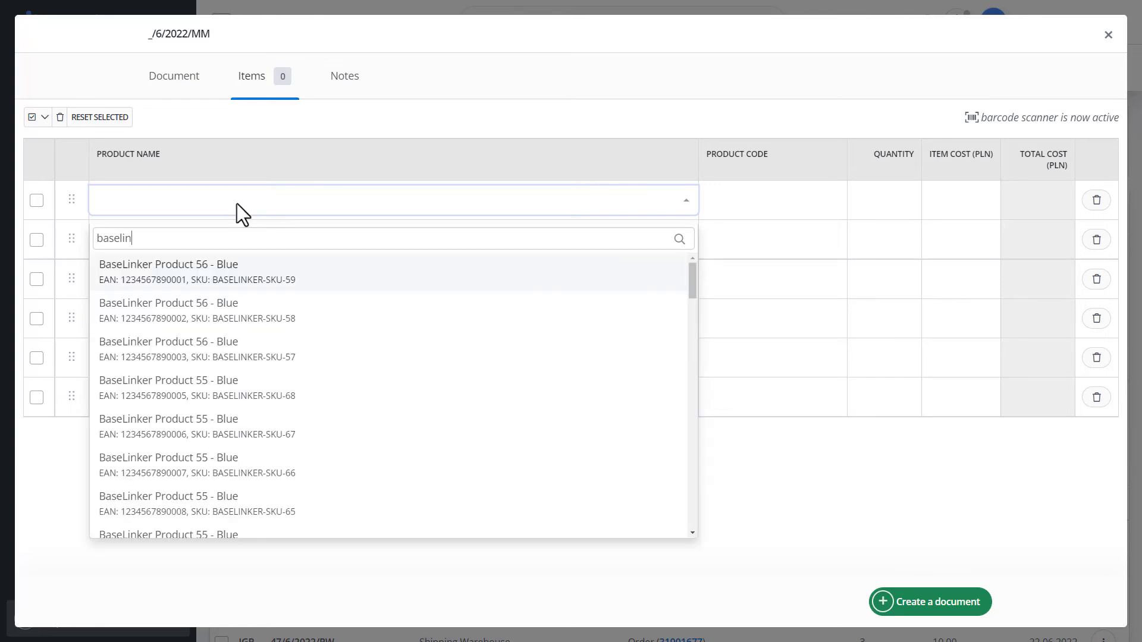
{"action": "left_click", "coordinate": [237, 274]}
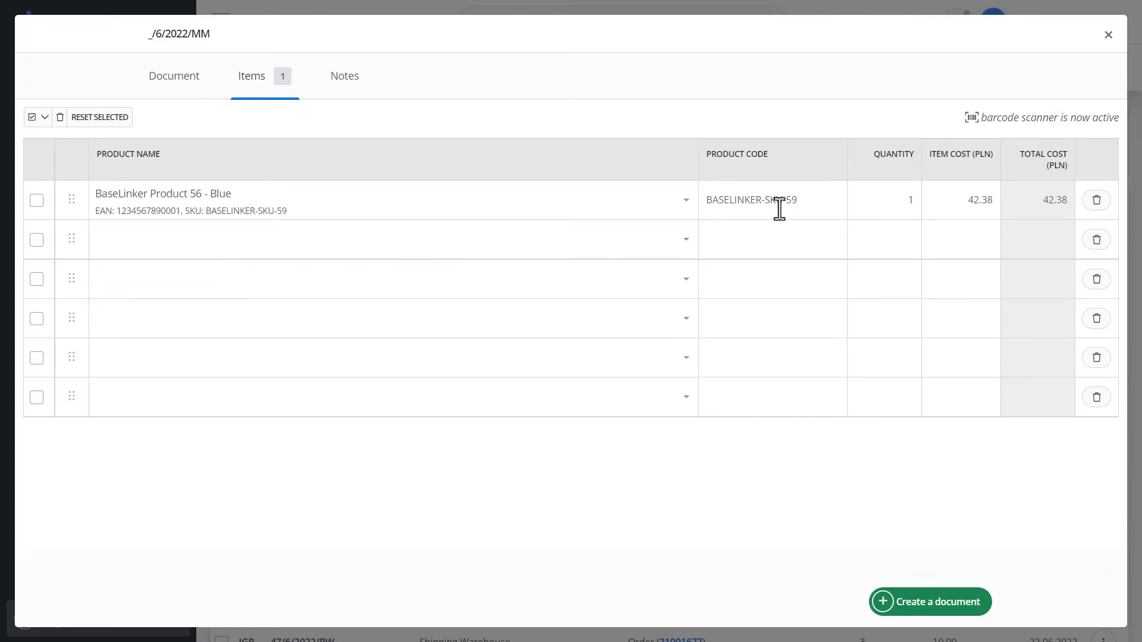
{"action": "double_click", "coordinate": [912, 201]}
{"action": "type", "text": "10"}
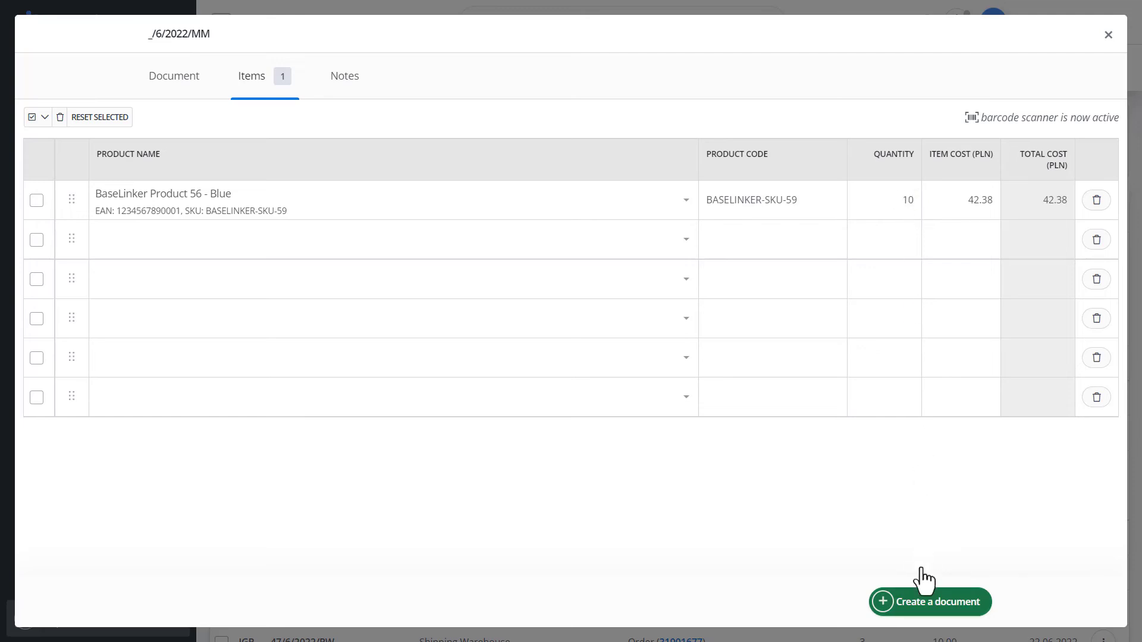
{"action": "left_click", "coordinate": [924, 602]}
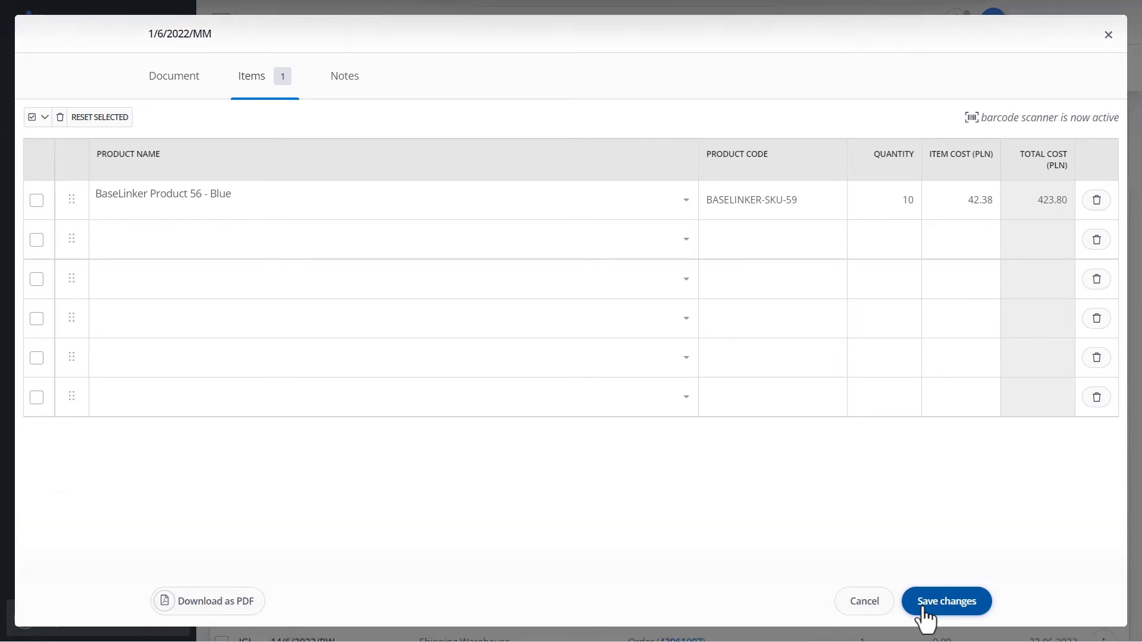
{"action": "left_click", "coordinate": [923, 602]}
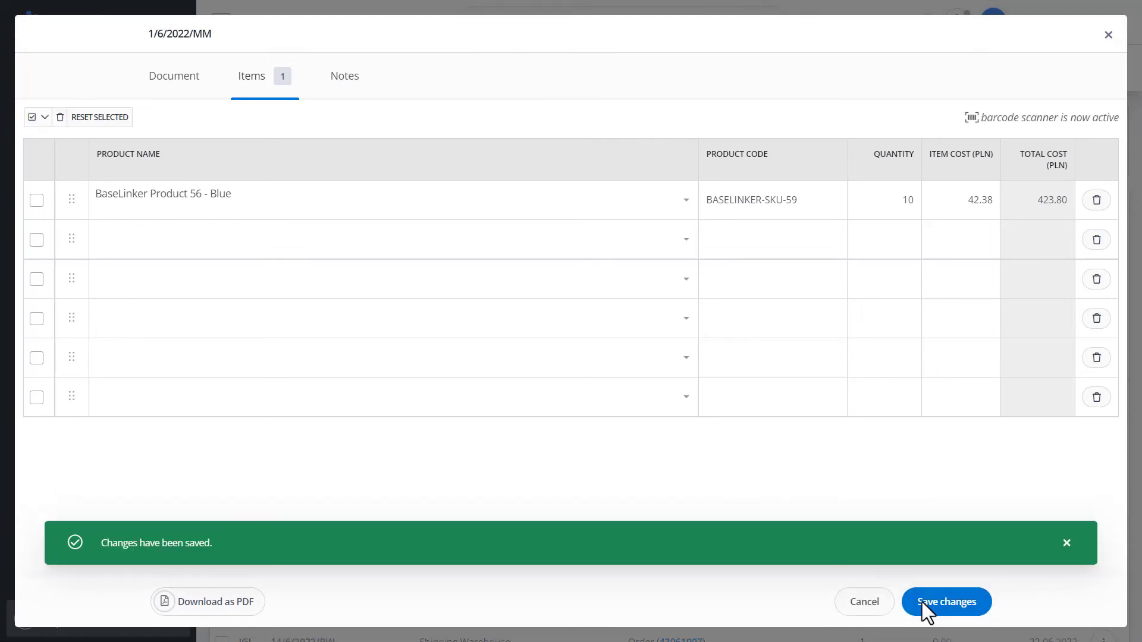
Confirm Product 56 Blue has 10 pcs in Central warehouse and open its latest history entry
{"action": "left_click", "coordinate": [1108, 35]}
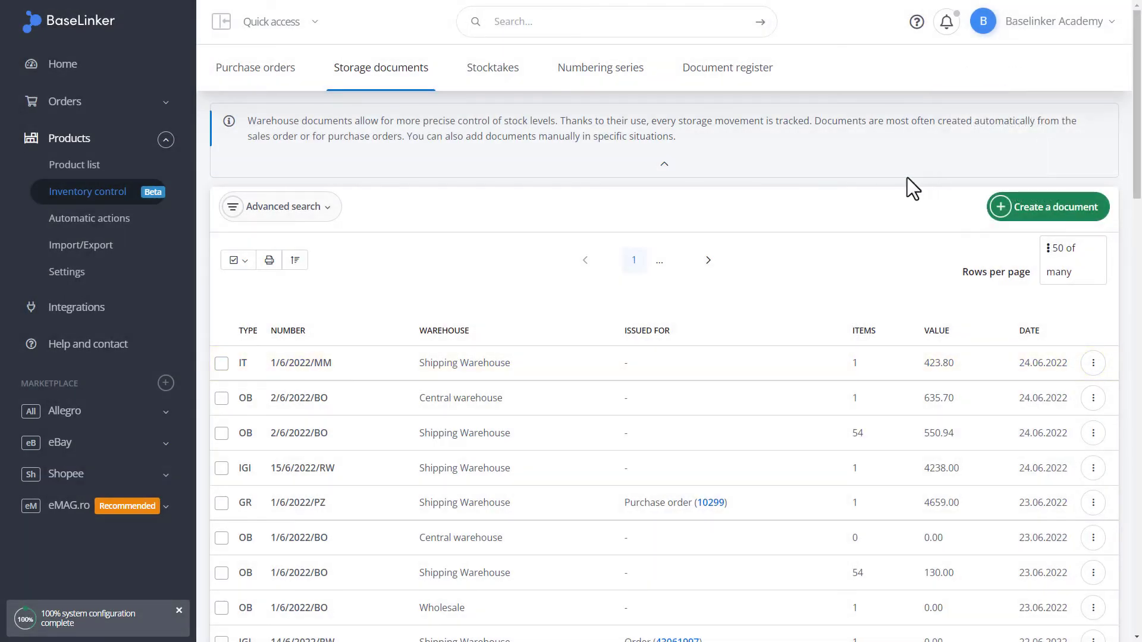
{"action": "left_click", "coordinate": [132, 173]}
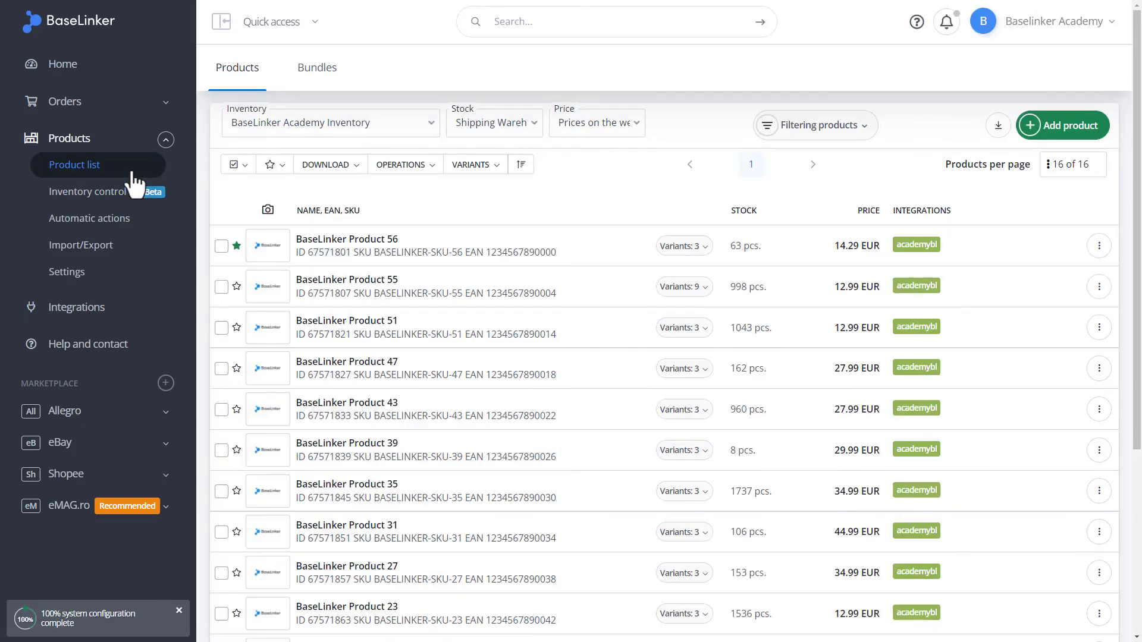
{"action": "left_click", "coordinate": [518, 132]}
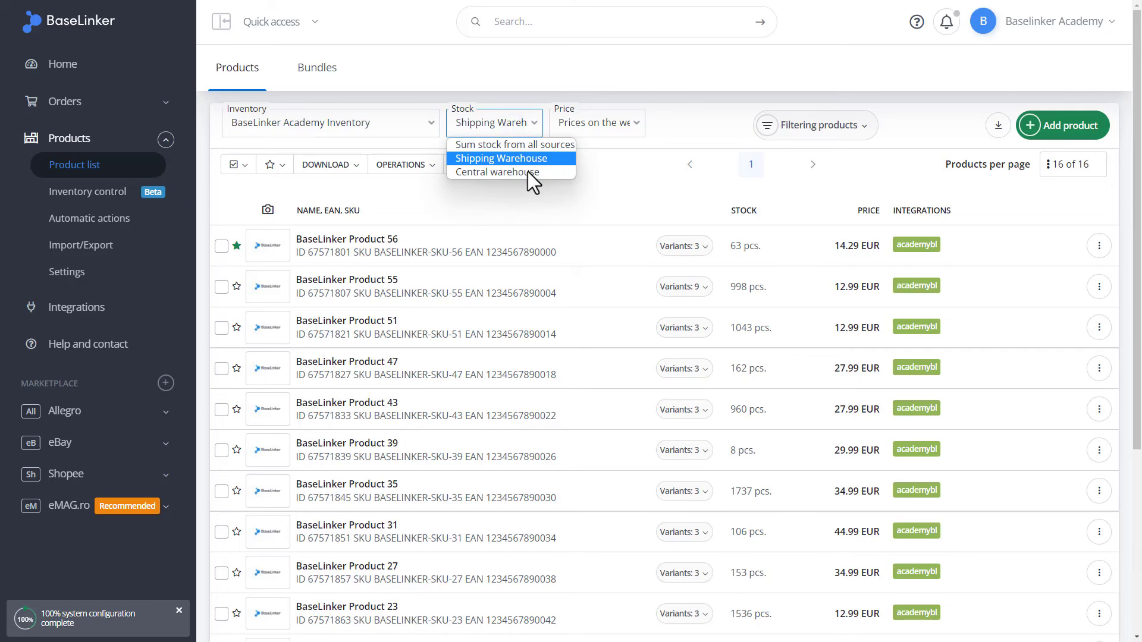
{"action": "left_click", "coordinate": [527, 173]}
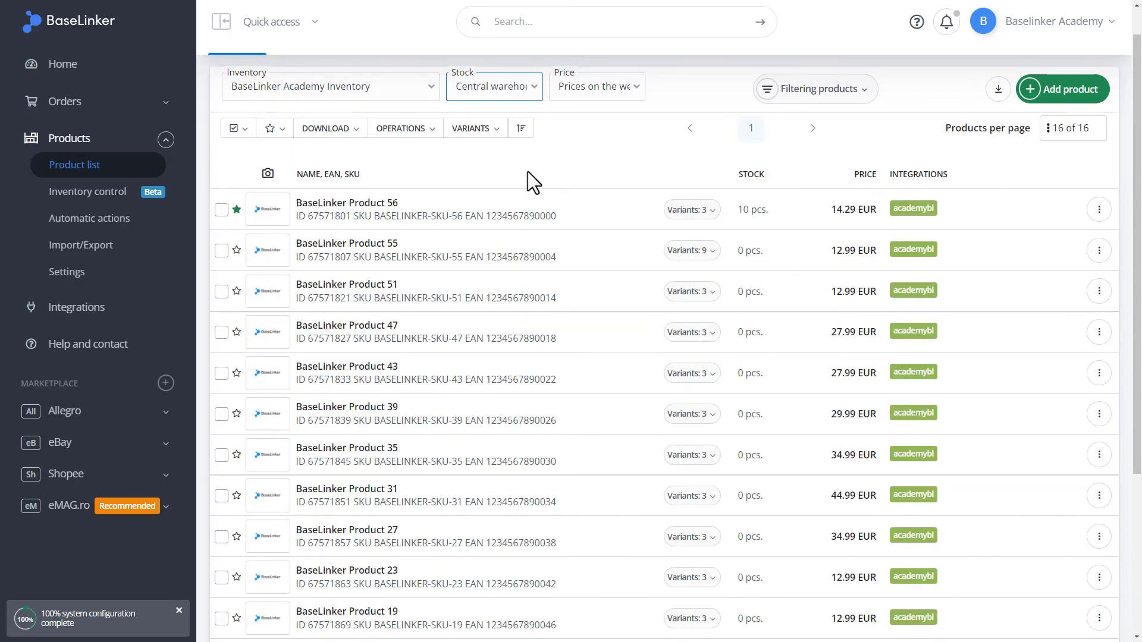
{"action": "left_click", "coordinate": [712, 213]}
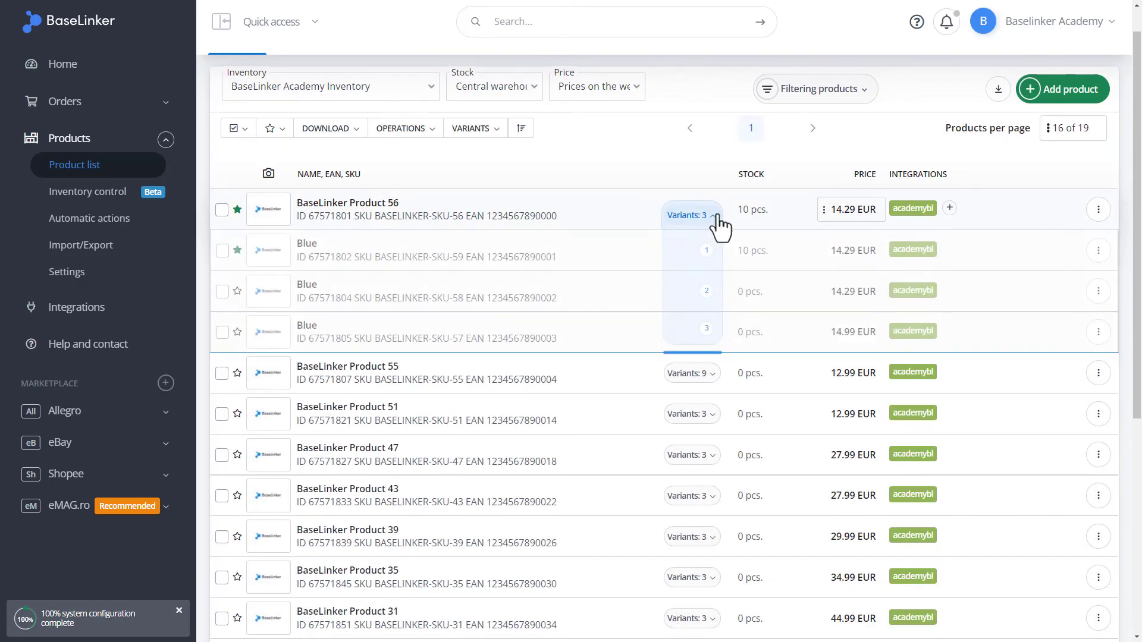
{"action": "left_click", "coordinate": [743, 252]}
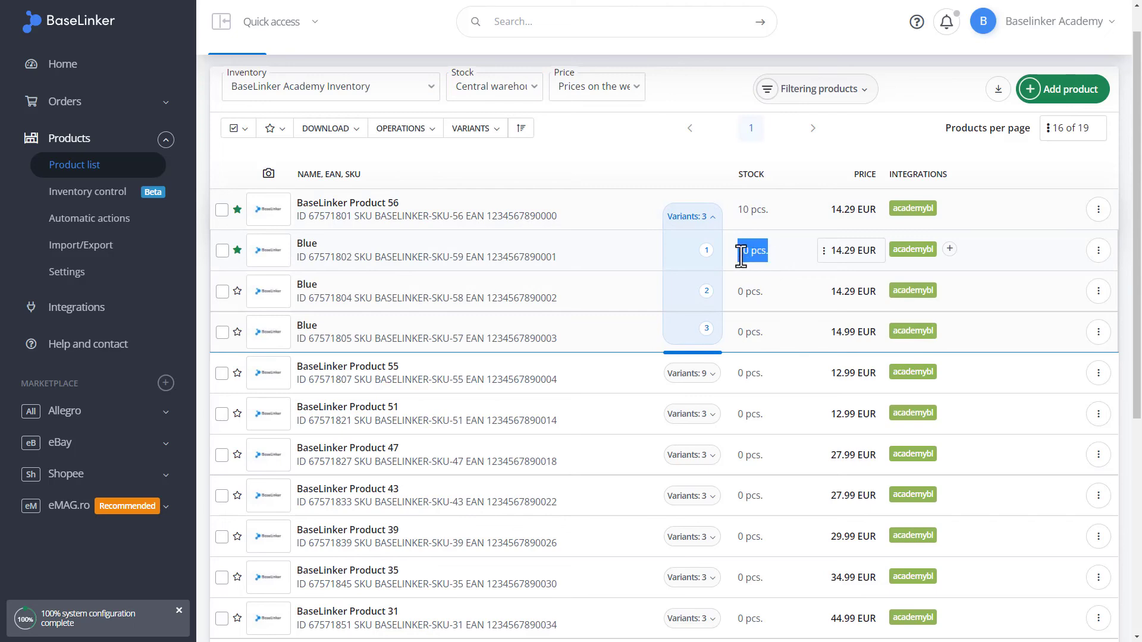
{"action": "left_click", "coordinate": [1098, 250]}
{"action": "left_click", "coordinate": [954, 369]}
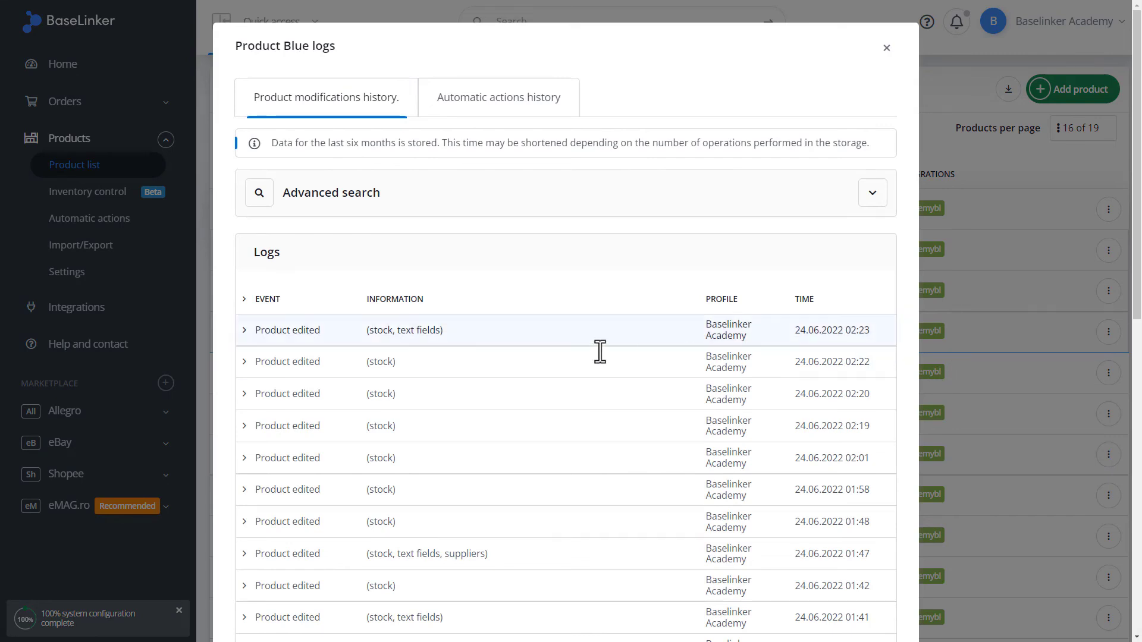
{"action": "left_click", "coordinate": [244, 330]}
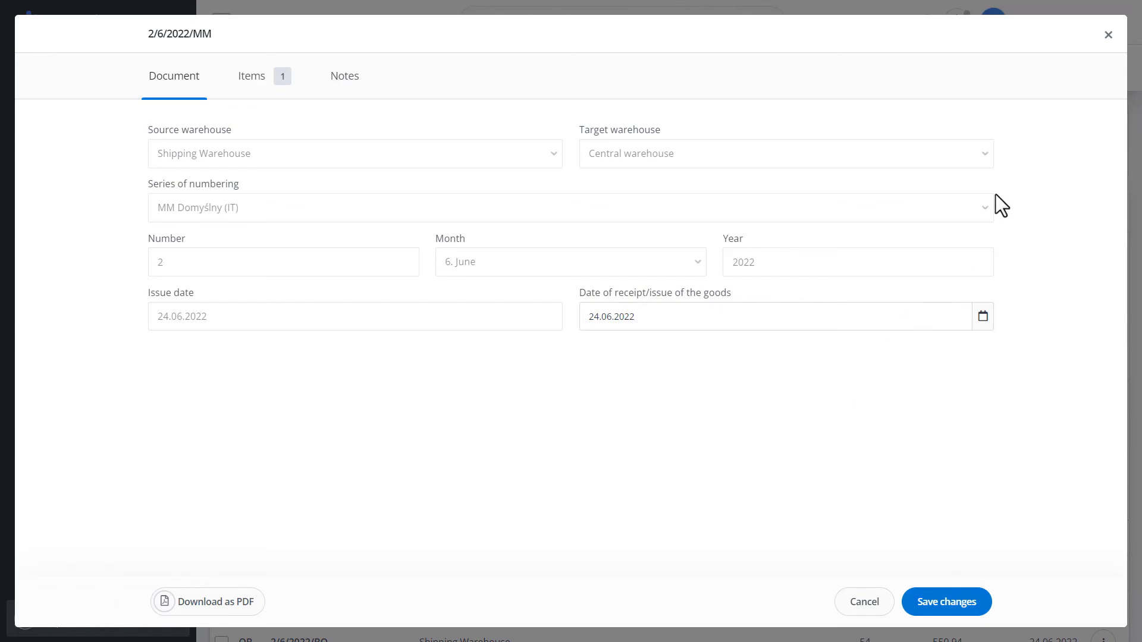
Close transfer 2/6/2022/MM and open the document type list without choosing a type
{"action": "left_click", "coordinate": [1108, 35]}
{"action": "mouse_move", "coordinate": [1109, 38]}
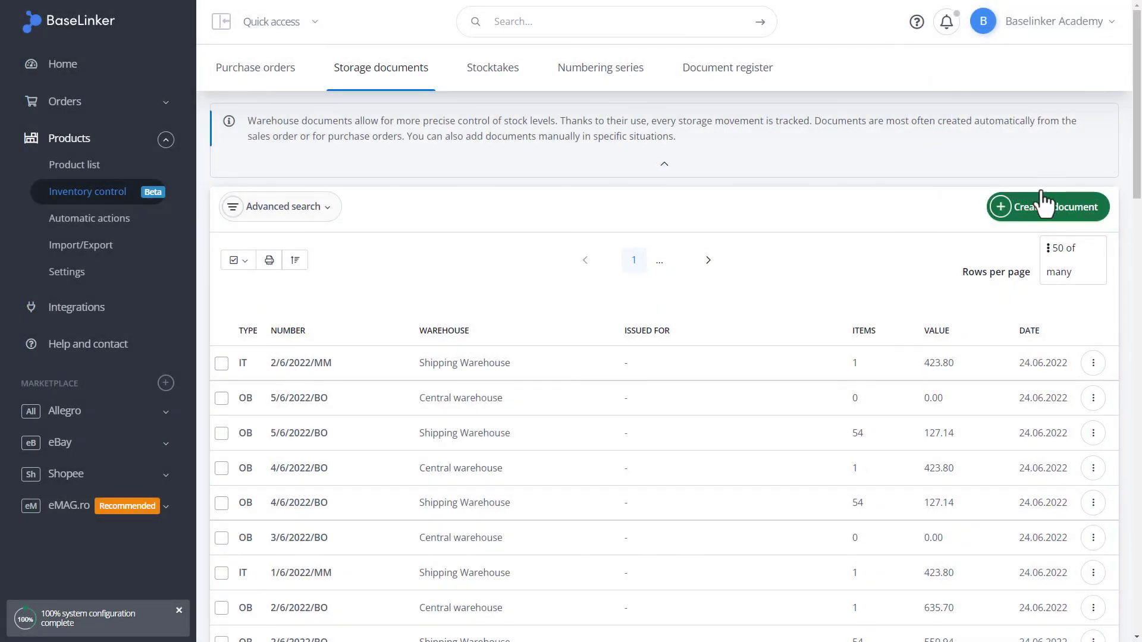
{"action": "left_click", "coordinate": [1032, 208]}
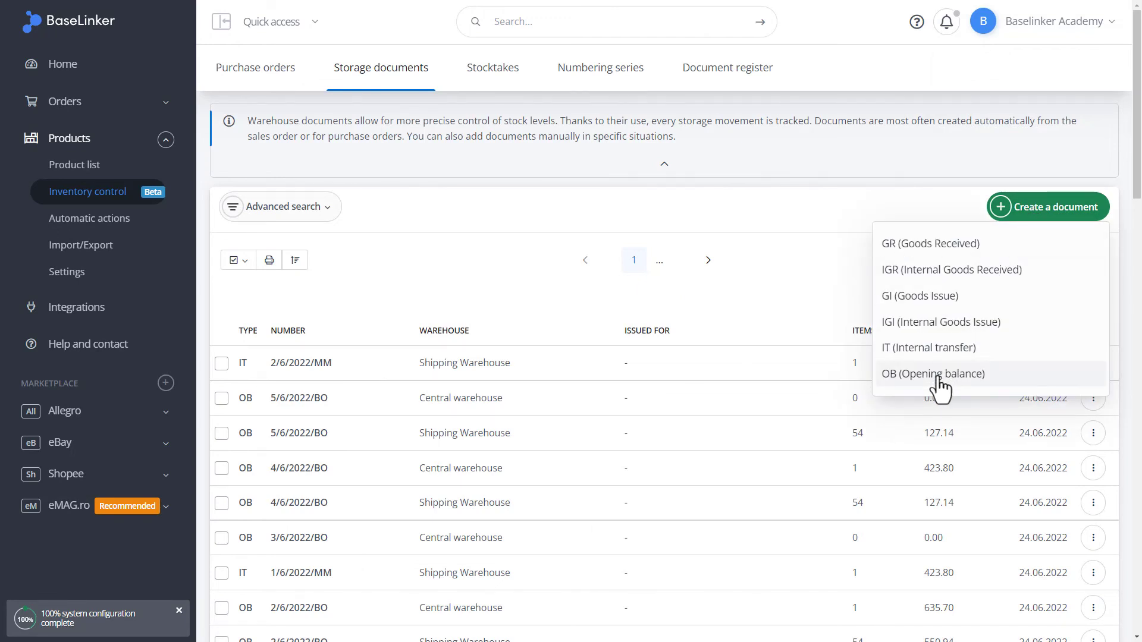
{"action": "left_click", "coordinate": [923, 252]}
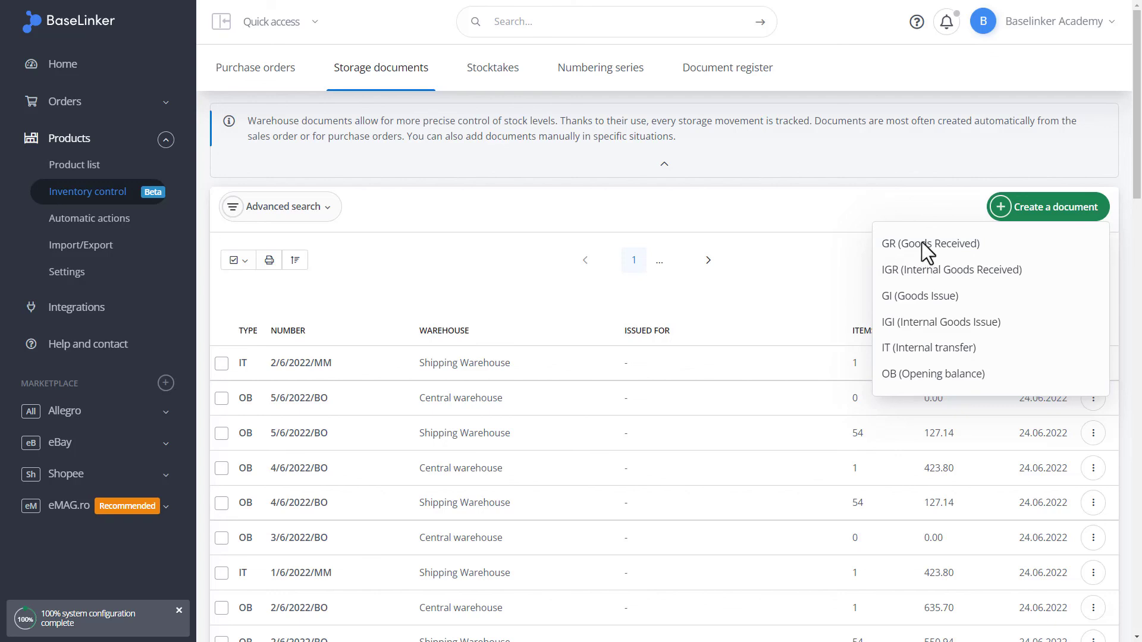
Open the Document register export form (01.05–31.05.2022, Shipping Warehouse, JPK MAG) and scroll through it
{"action": "left_click", "coordinate": [921, 206]}
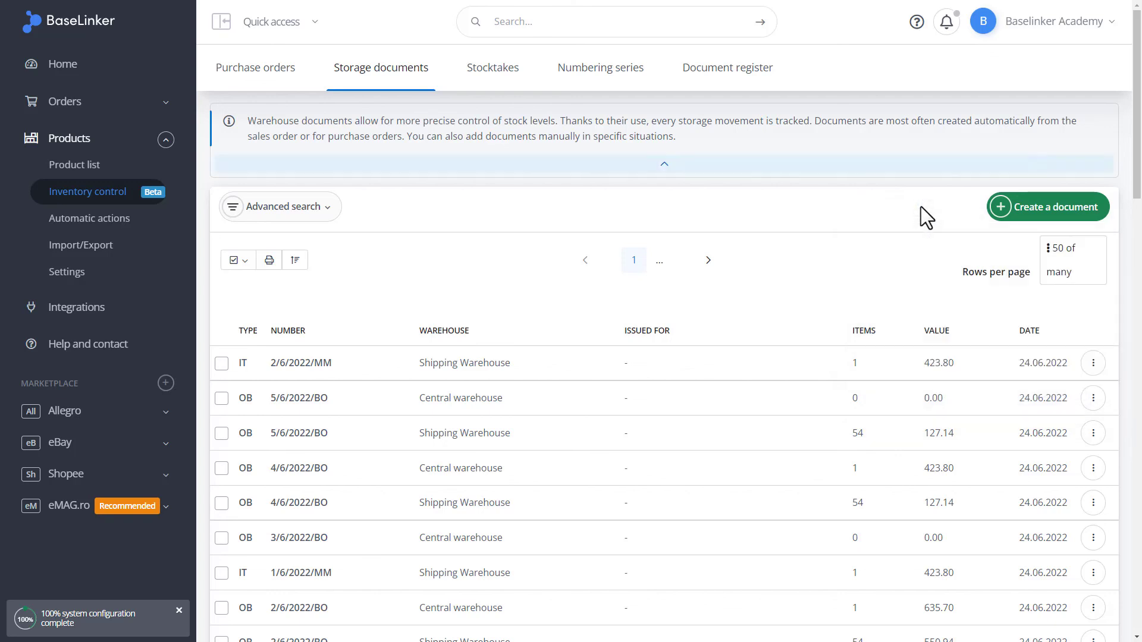
{"action": "left_click", "coordinate": [734, 74]}
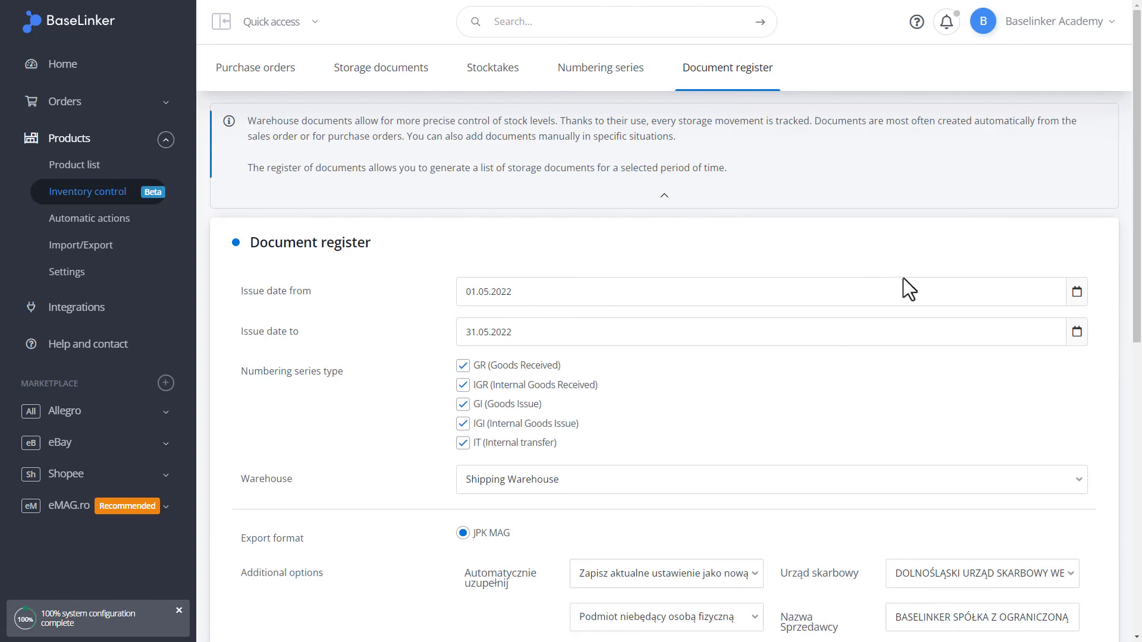
{"action": "scroll", "coordinate": [907, 280], "scroll_direction": "down", "scroll_amount": 4}
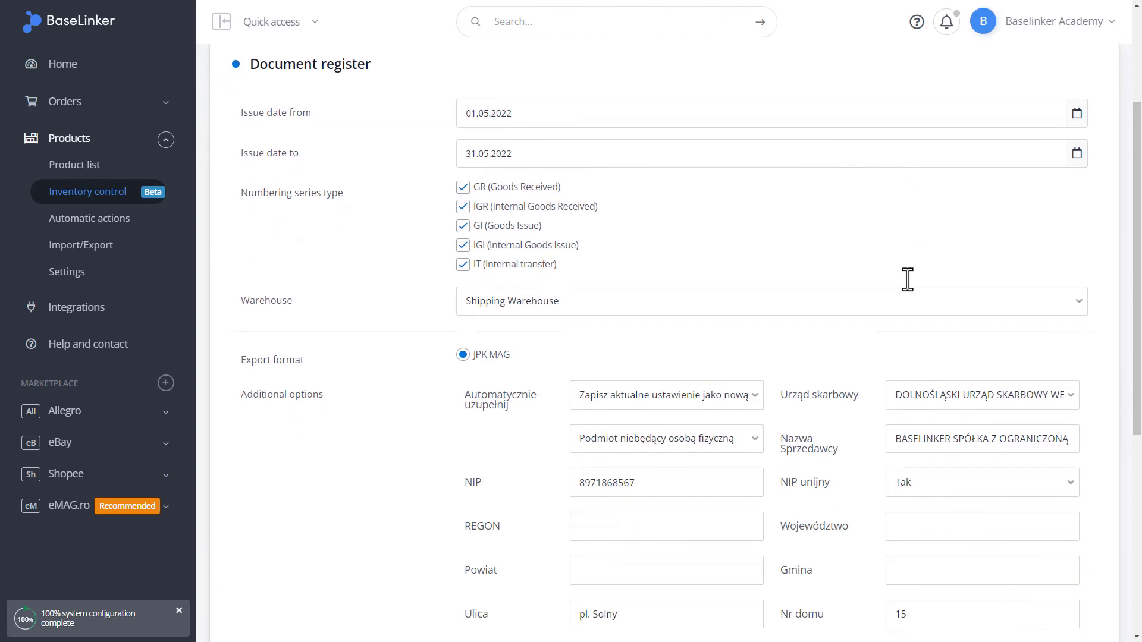
{"action": "scroll", "coordinate": [908, 280], "scroll_direction": "down", "scroll_amount": 4}
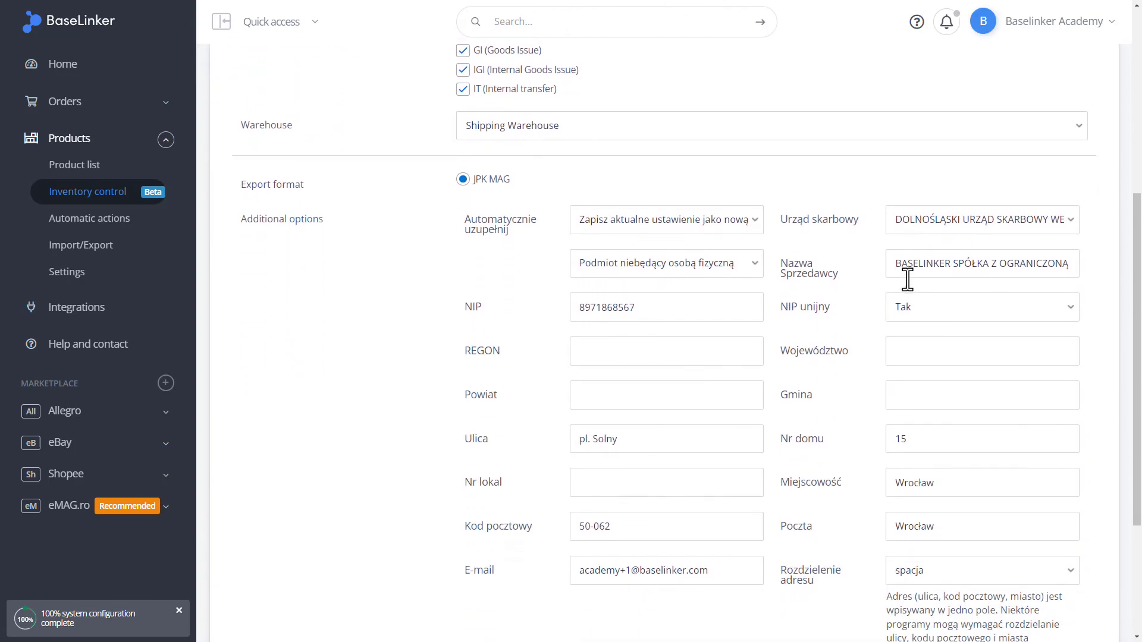
{"action": "scroll", "coordinate": [907, 280], "scroll_direction": "down", "scroll_amount": 1}
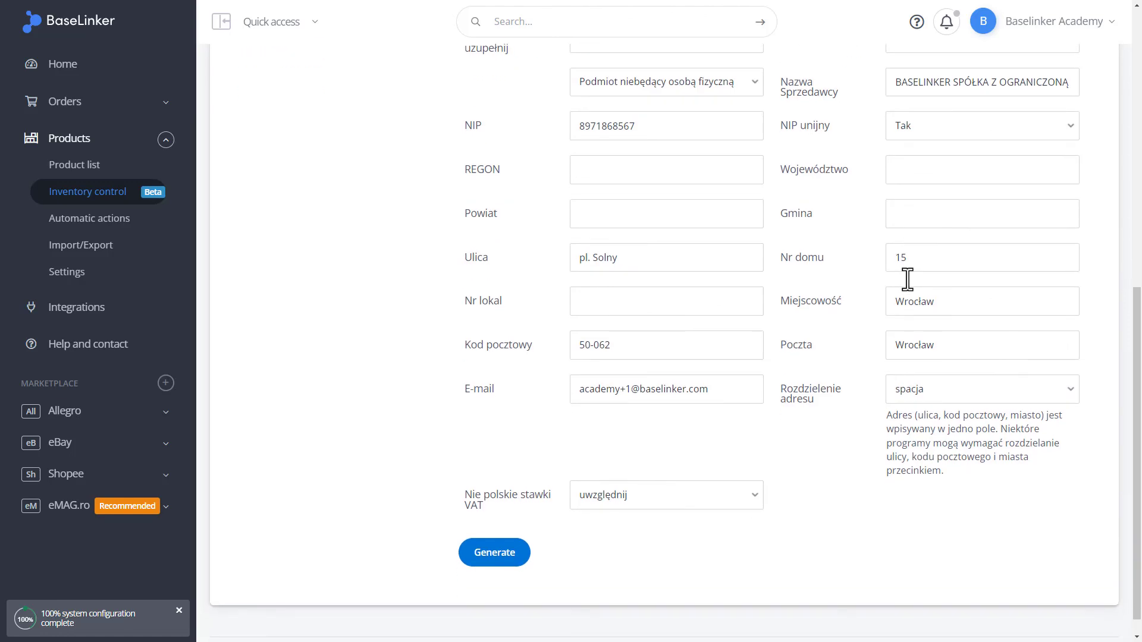
{"action": "scroll", "coordinate": [908, 279], "scroll_direction": "down", "scroll_amount": 1}
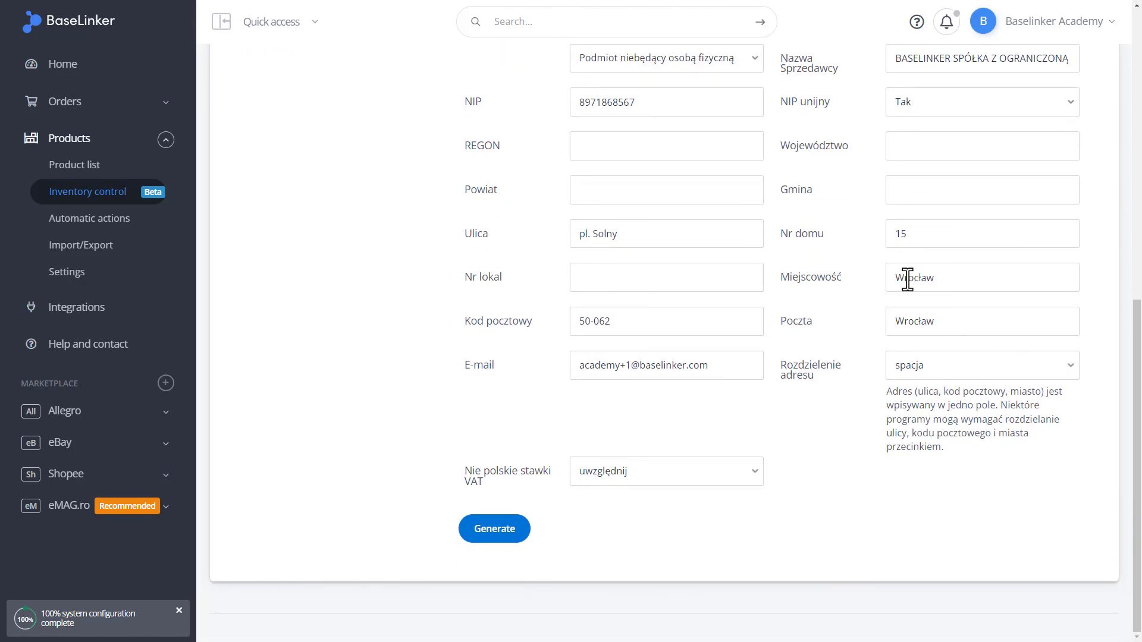
{"action": "scroll", "coordinate": [907, 280], "scroll_direction": "up", "scroll_amount": 3}
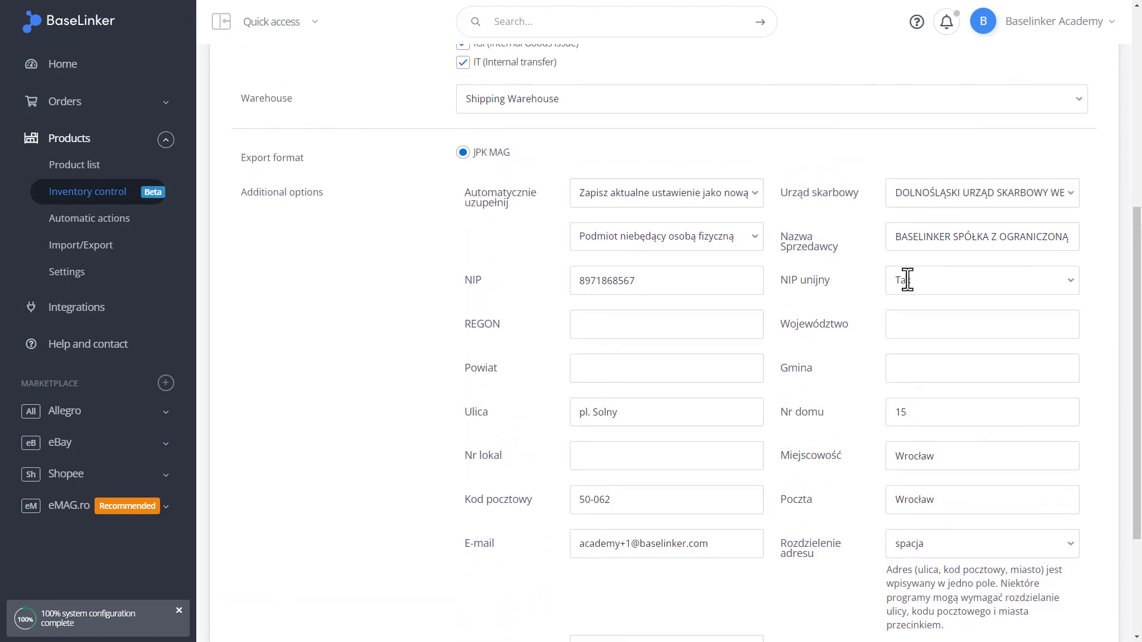
{"action": "scroll", "coordinate": [908, 280], "scroll_direction": "up", "scroll_amount": 3}
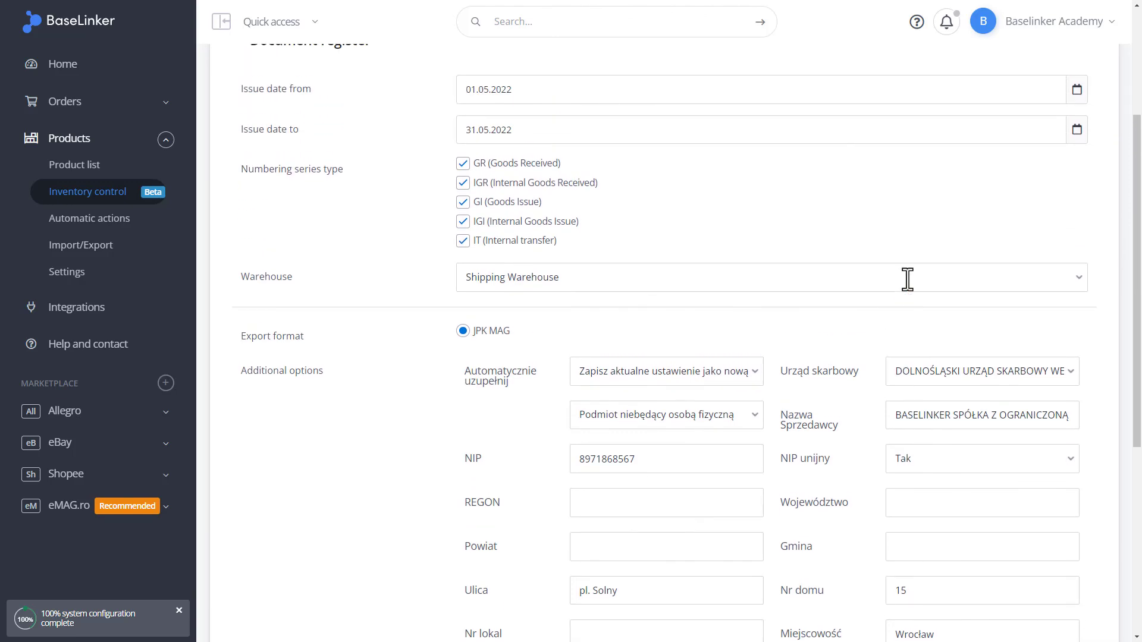
{"action": "scroll", "coordinate": [908, 280], "scroll_direction": "up", "scroll_amount": 2}
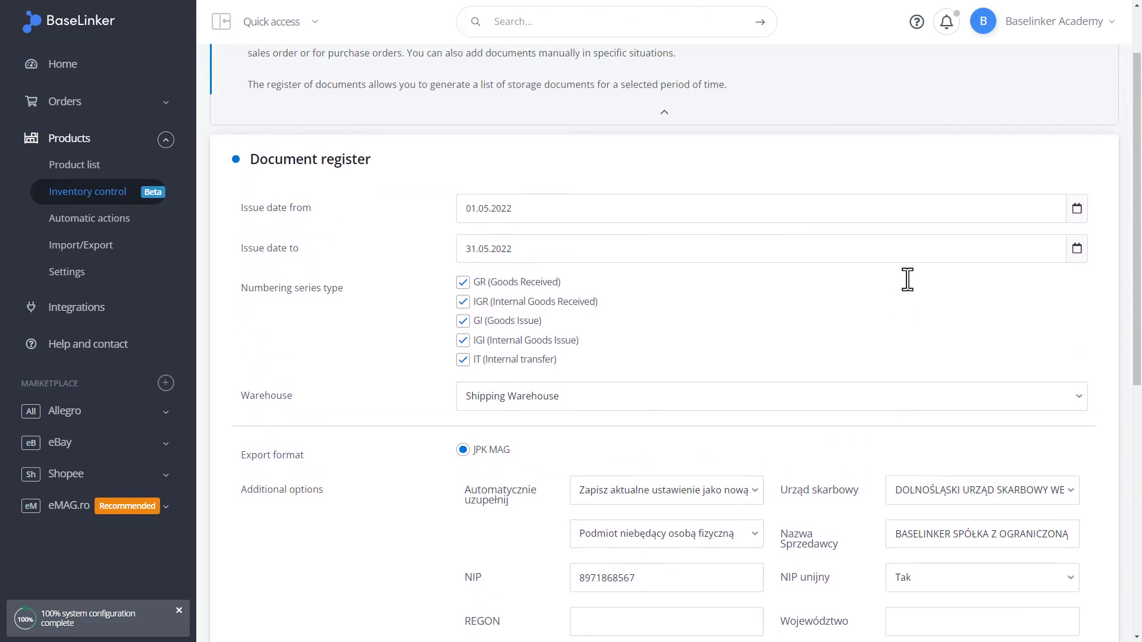
{"action": "scroll", "coordinate": [908, 280], "scroll_direction": "up", "scroll_amount": 2}
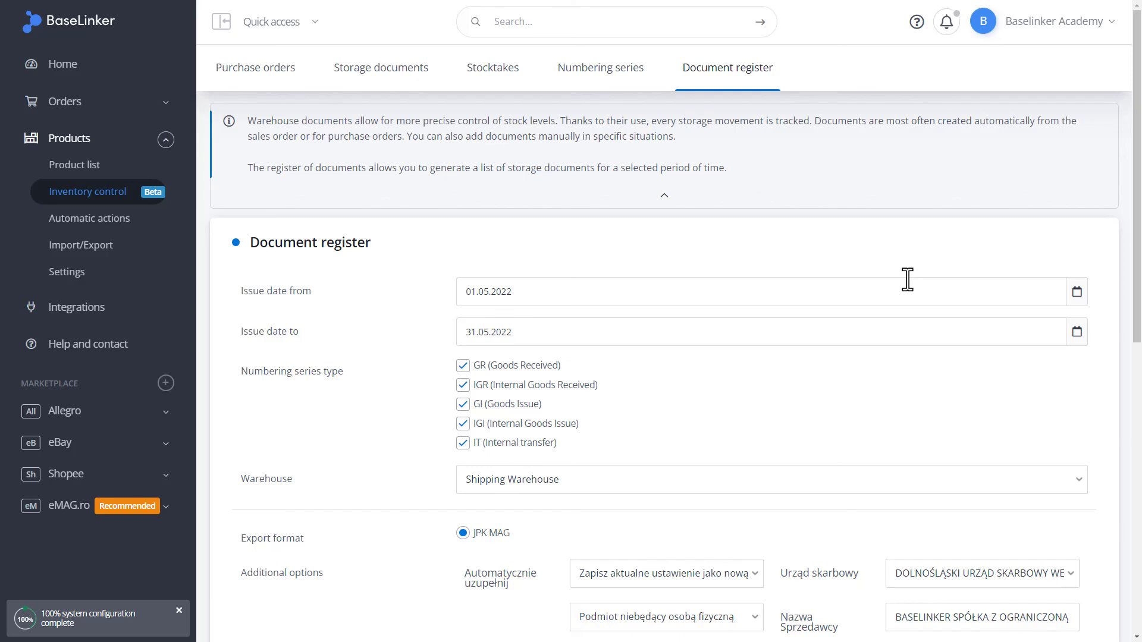